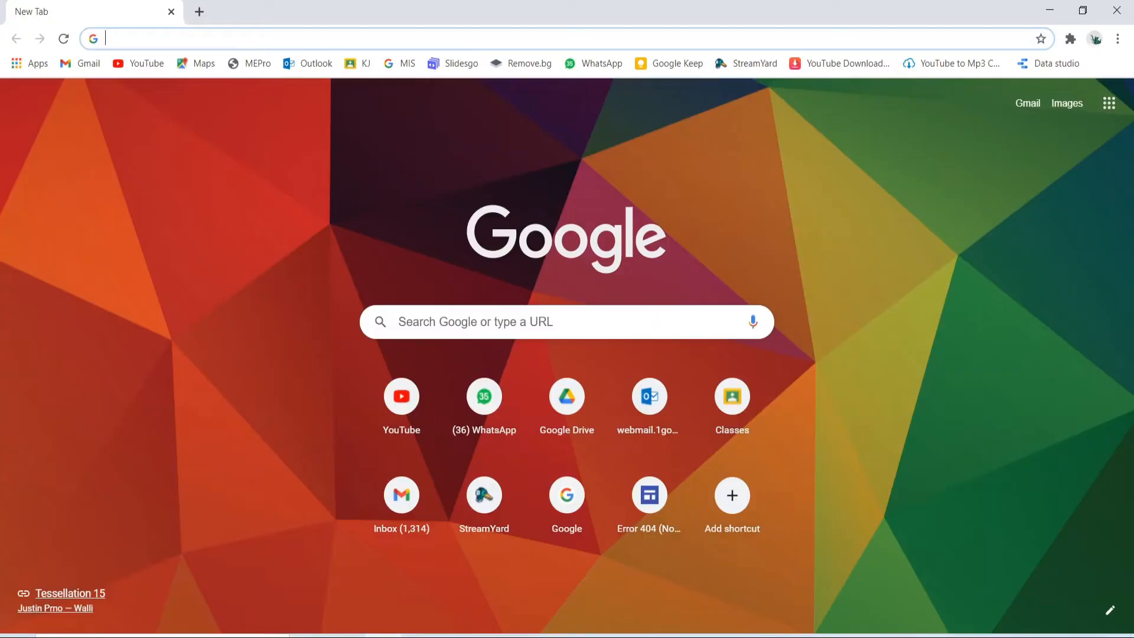
# Step: Search Google for 'google classroom' and open the Google Classroom site from the results
pyautogui.click(476, 327)
pyautogui.write('Google classroom')
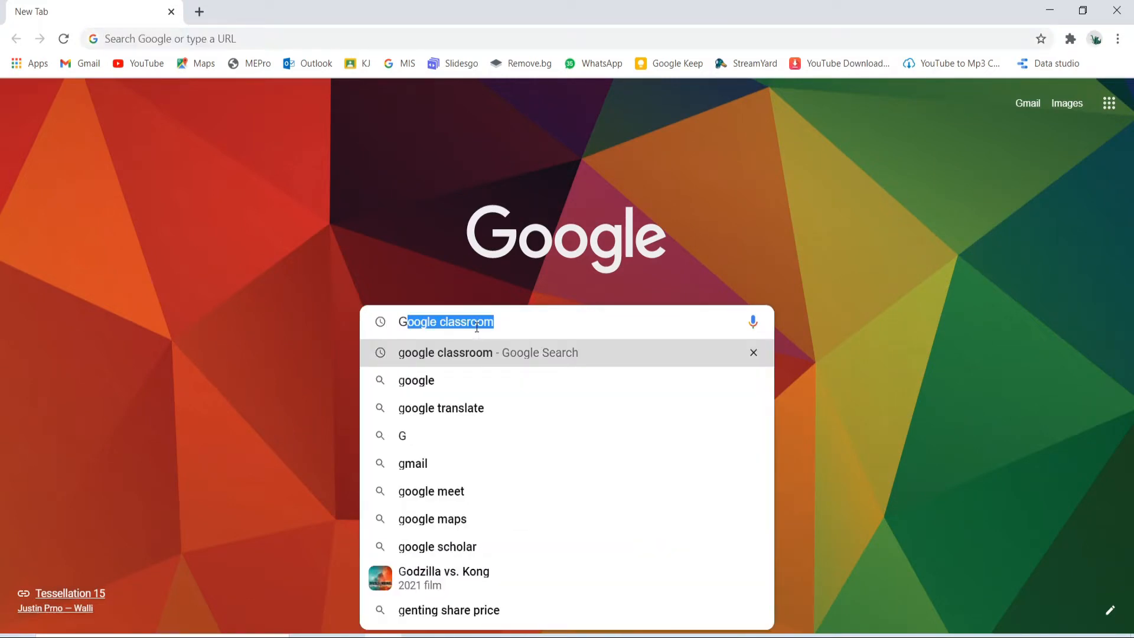
pyautogui.click(490, 351)
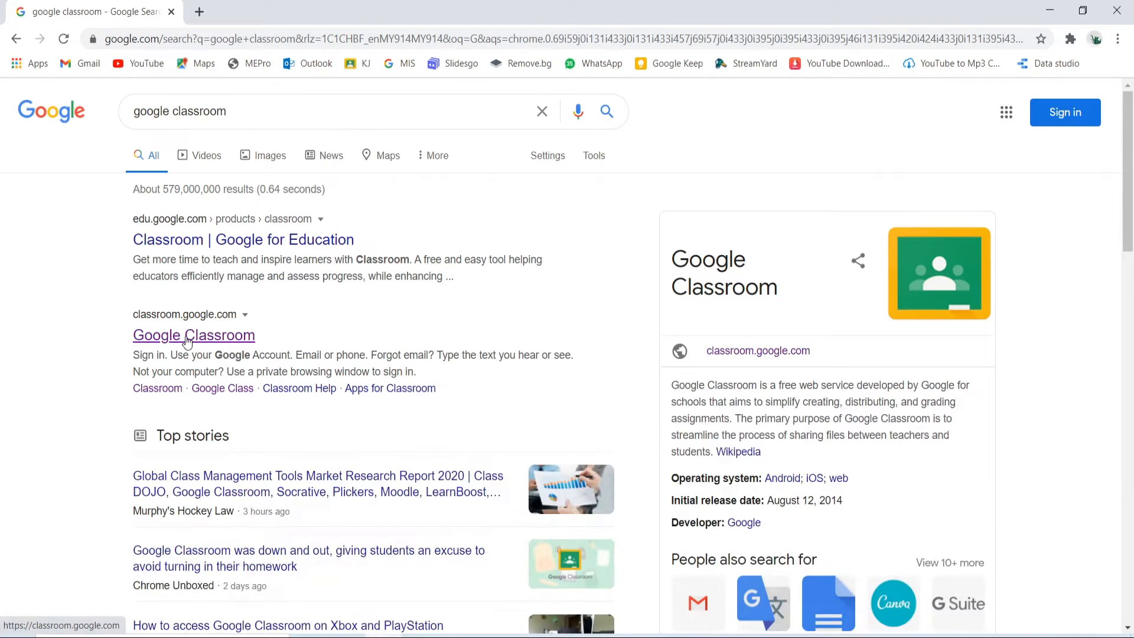
pyautogui.click(187, 341)
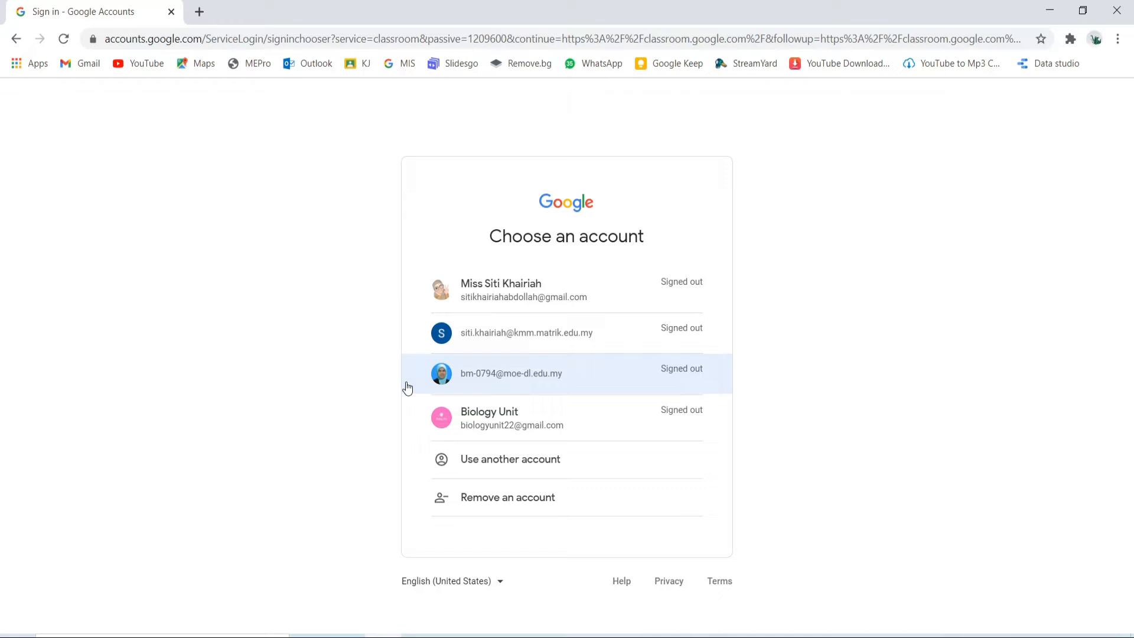
# Step: Sign in to Classroom with the teacher's school account and its password
pyautogui.click(509, 380)
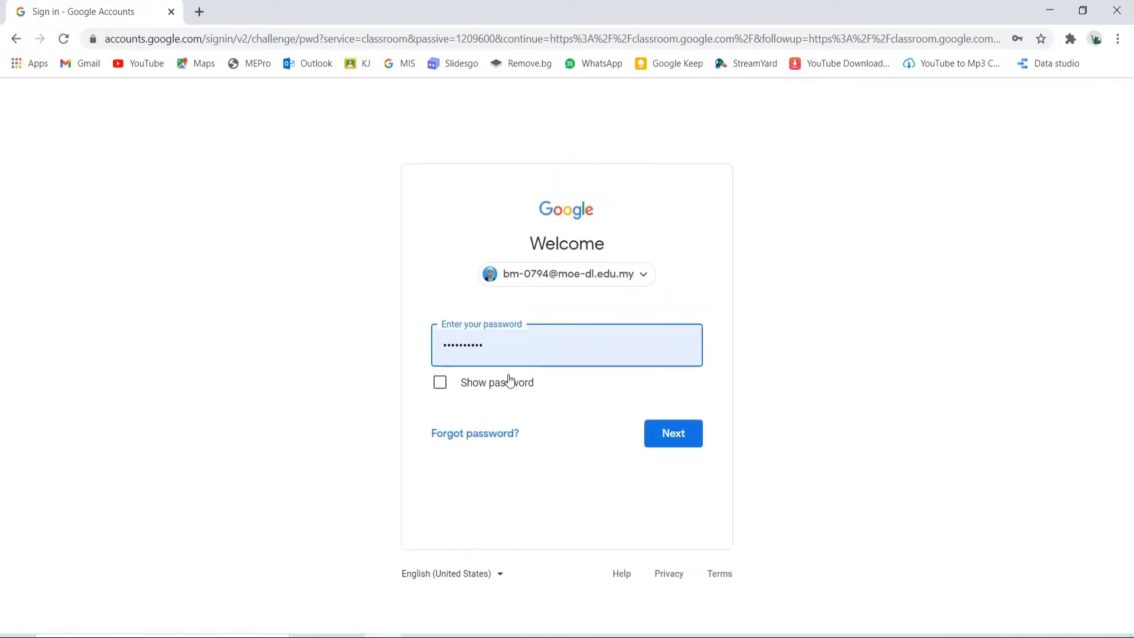
pyautogui.click(678, 433)
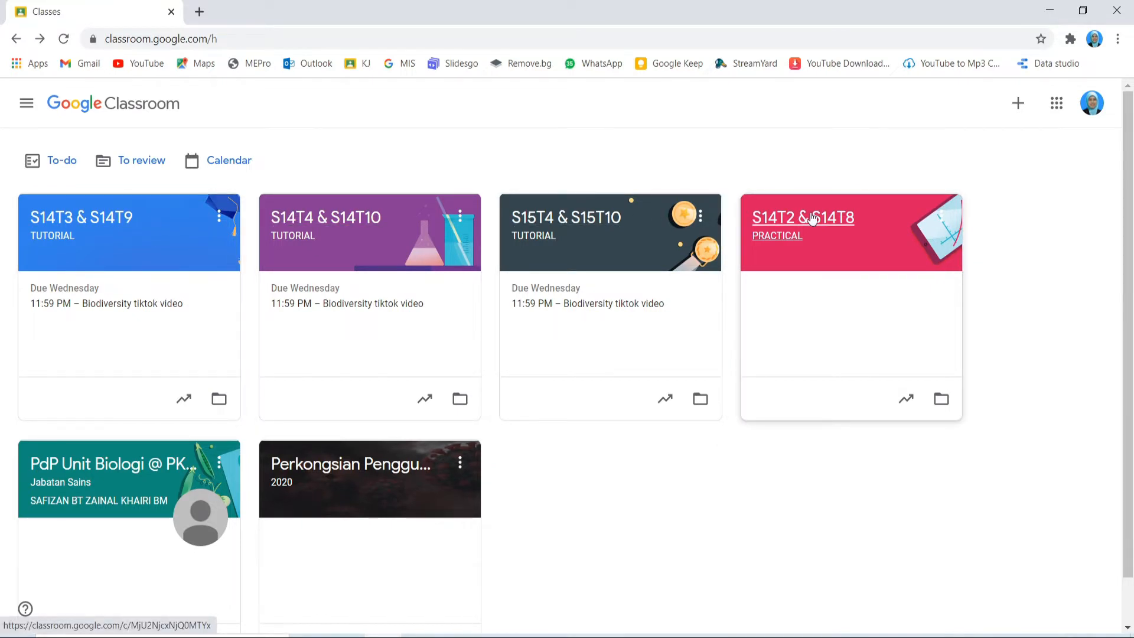
pyautogui.click(103, 226)
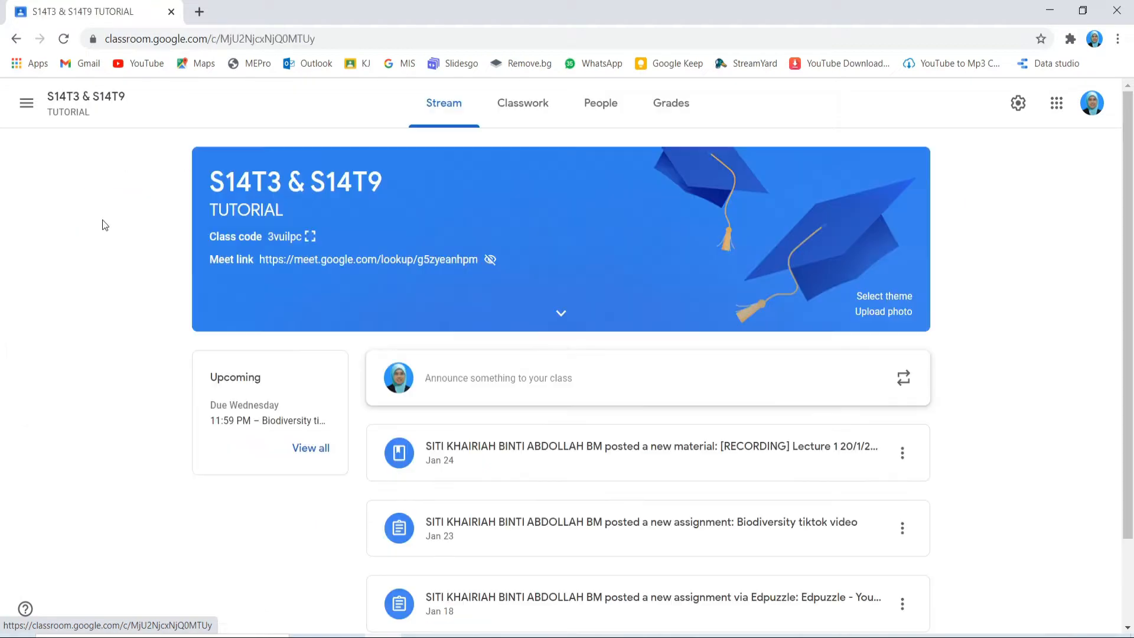
pyautogui.scroll(-1, 573, 321)
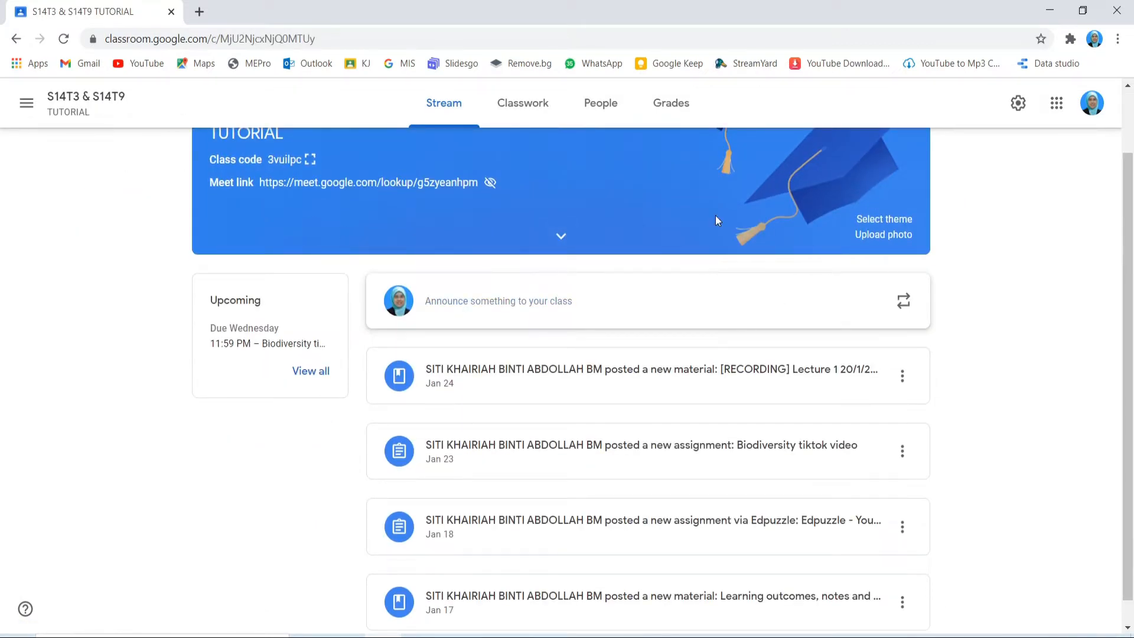
pyautogui.scroll(-1, 562, 437)
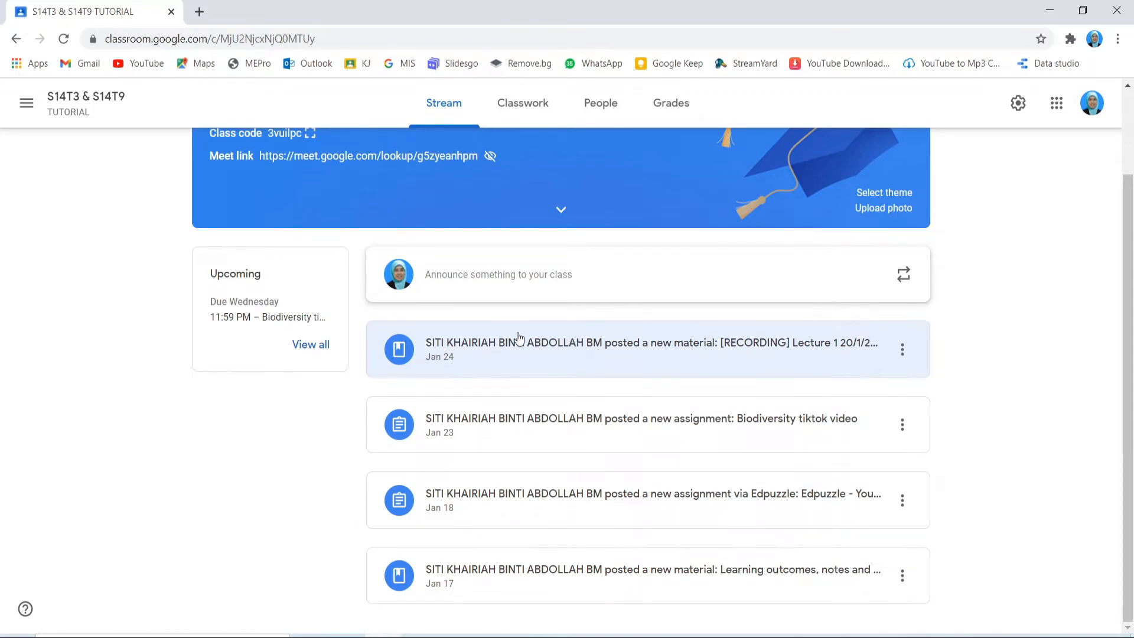
pyautogui.click(15, 40)
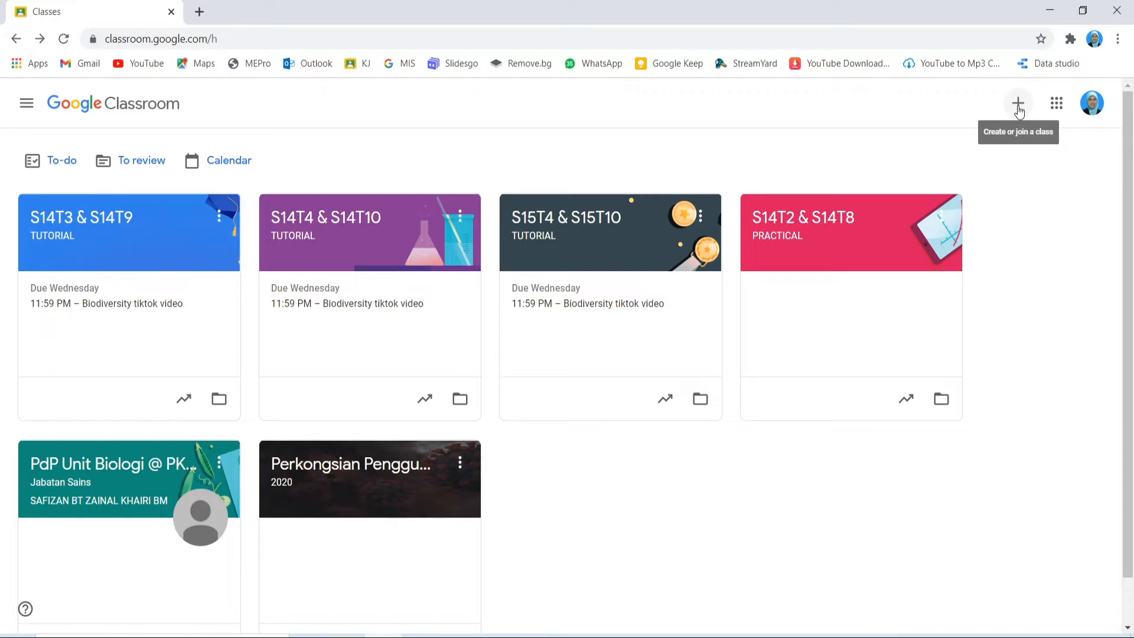
# Step: Create a new class with class name S11T1 and subject BIOLOGY
pyautogui.click(1018, 112)
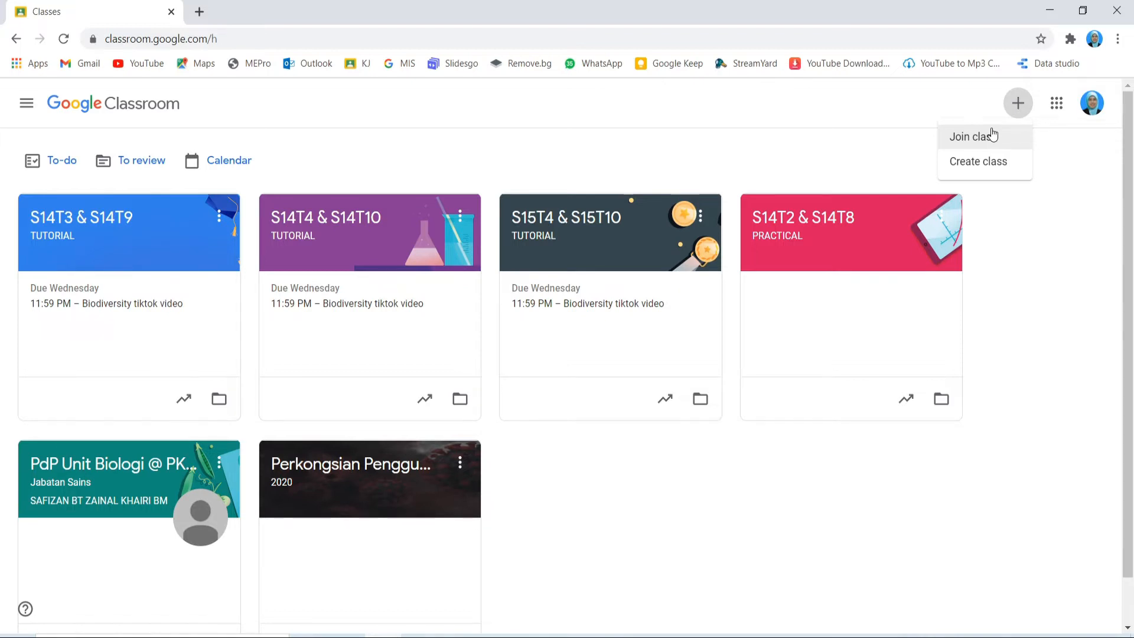
pyautogui.click(985, 170)
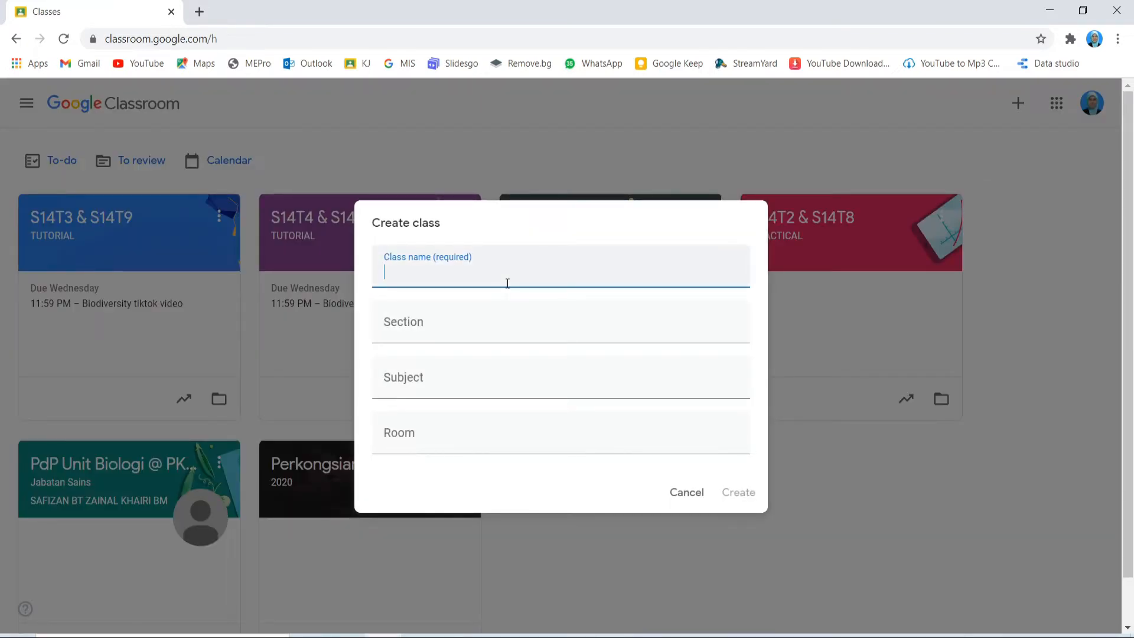
pyautogui.write('S11T1')
pyautogui.click(448, 387)
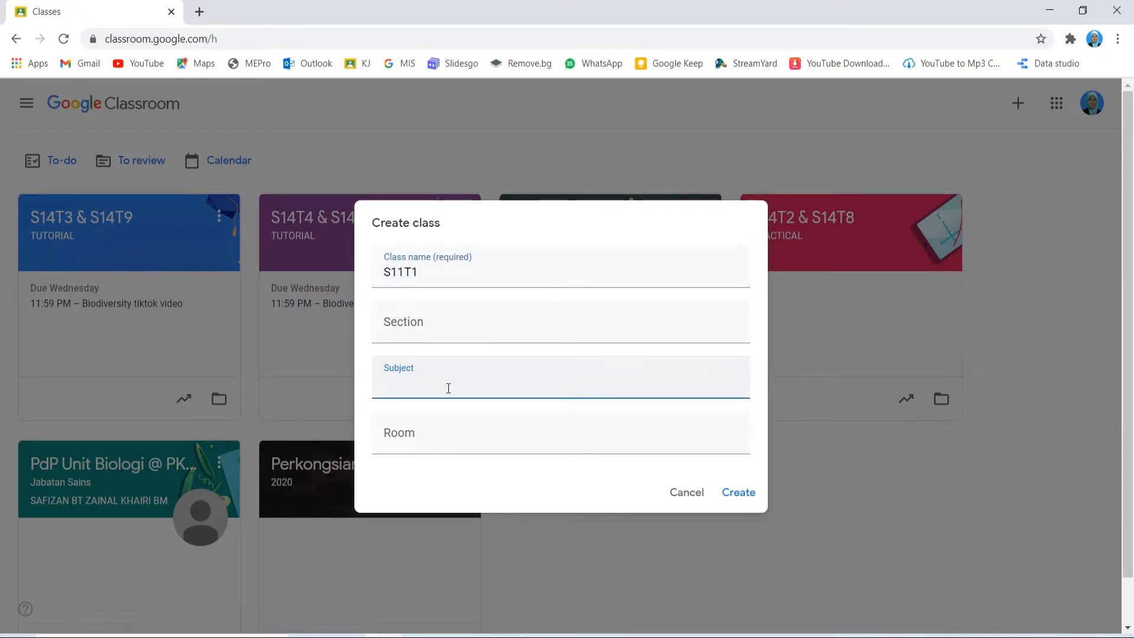
pyautogui.write('BIOLOGY')
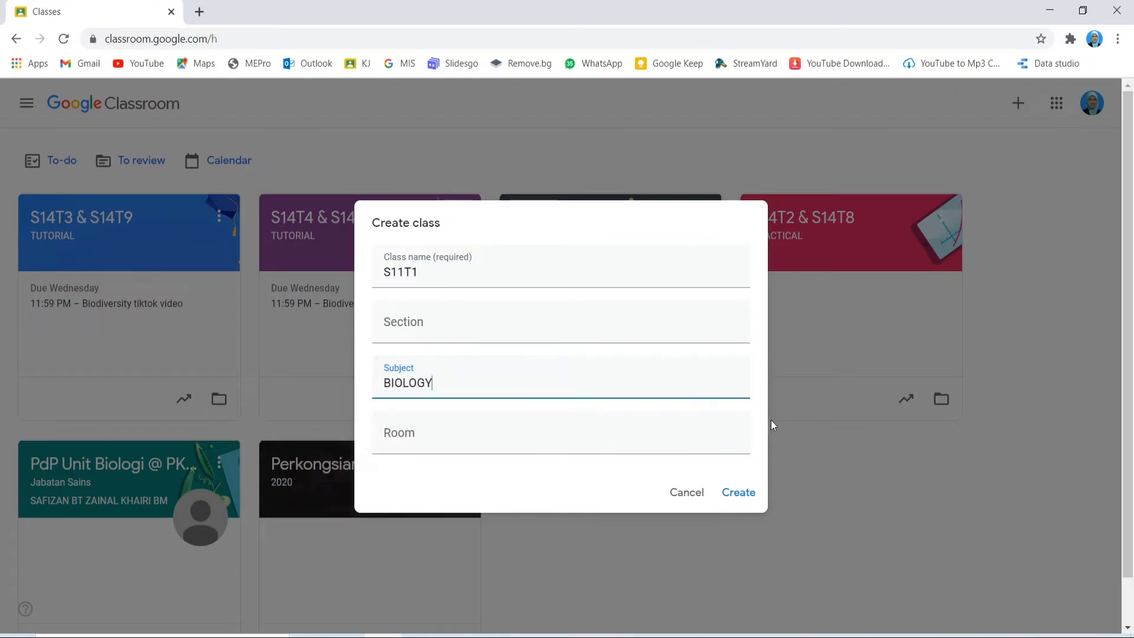
pyautogui.click(739, 493)
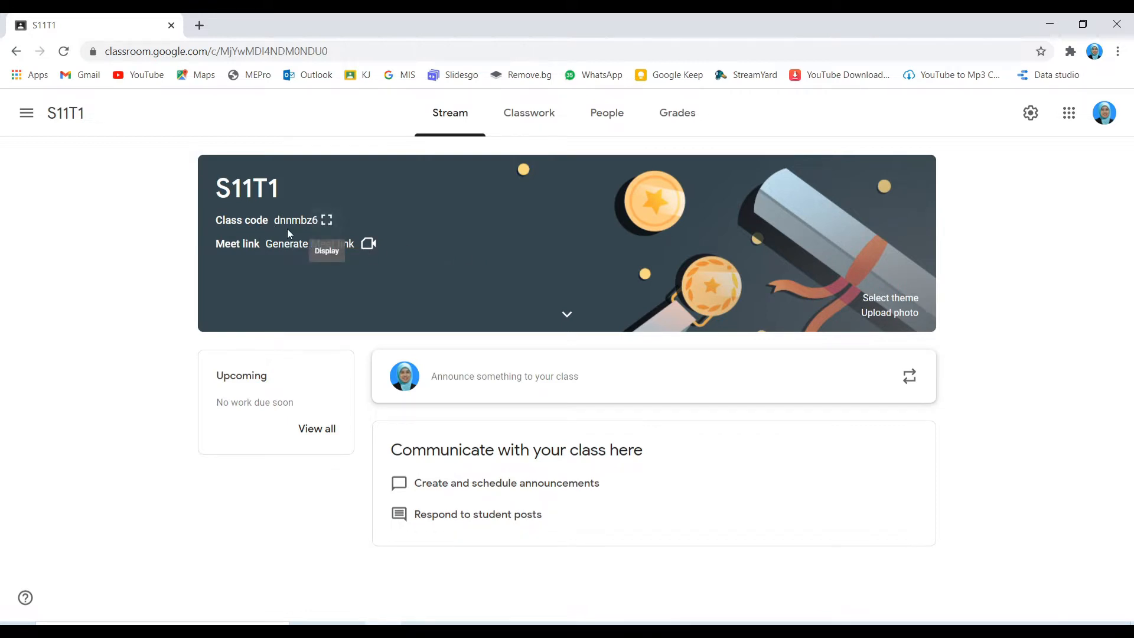
# Step: Copy the S11T1 invite link from the enlarged class code, then go to class settings
pyautogui.click(326, 220)
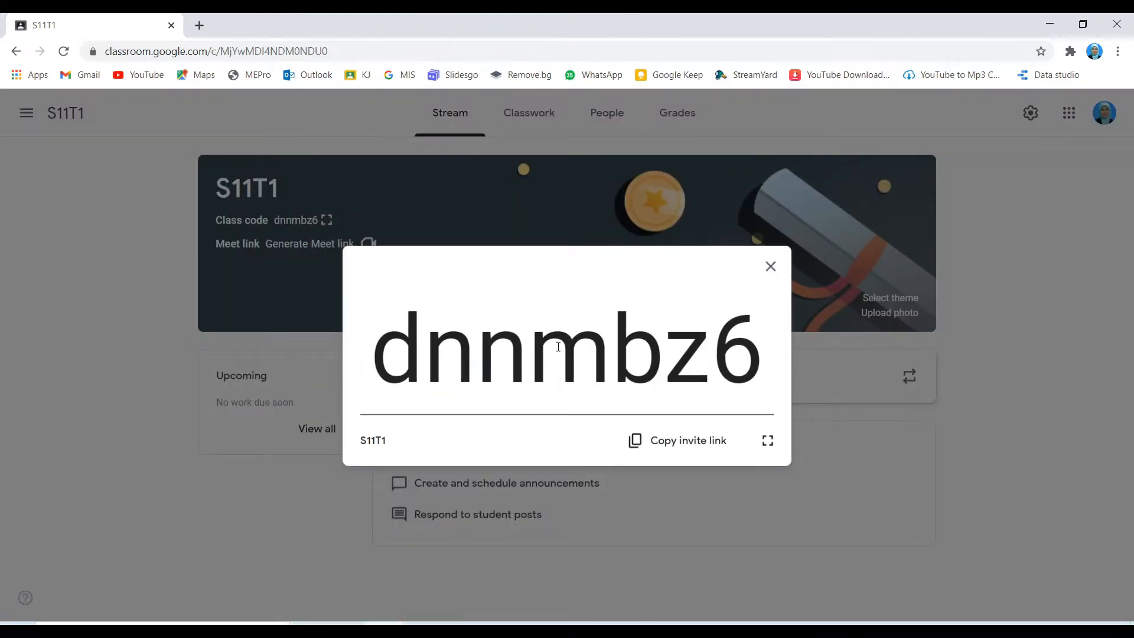
pyautogui.click(668, 446)
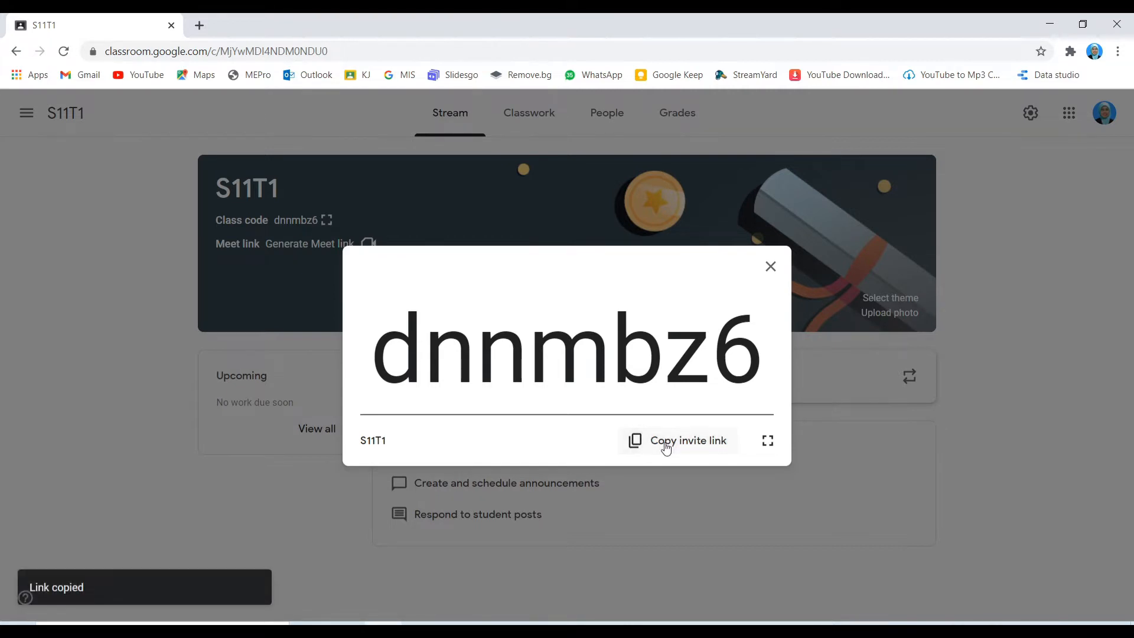
pyautogui.click(770, 266)
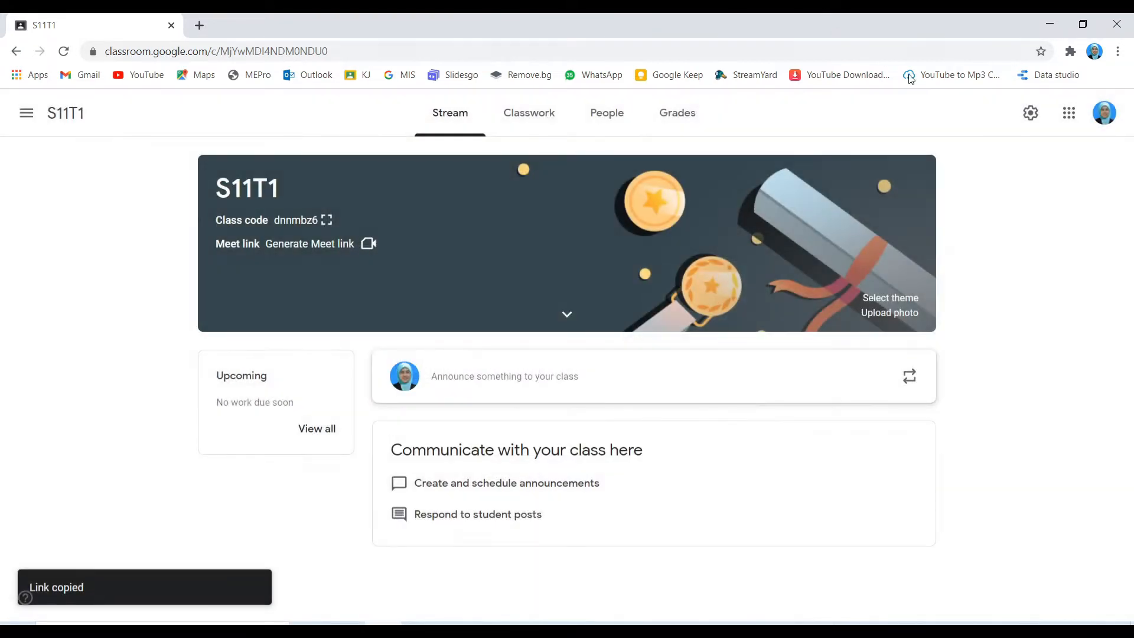
pyautogui.click(1031, 115)
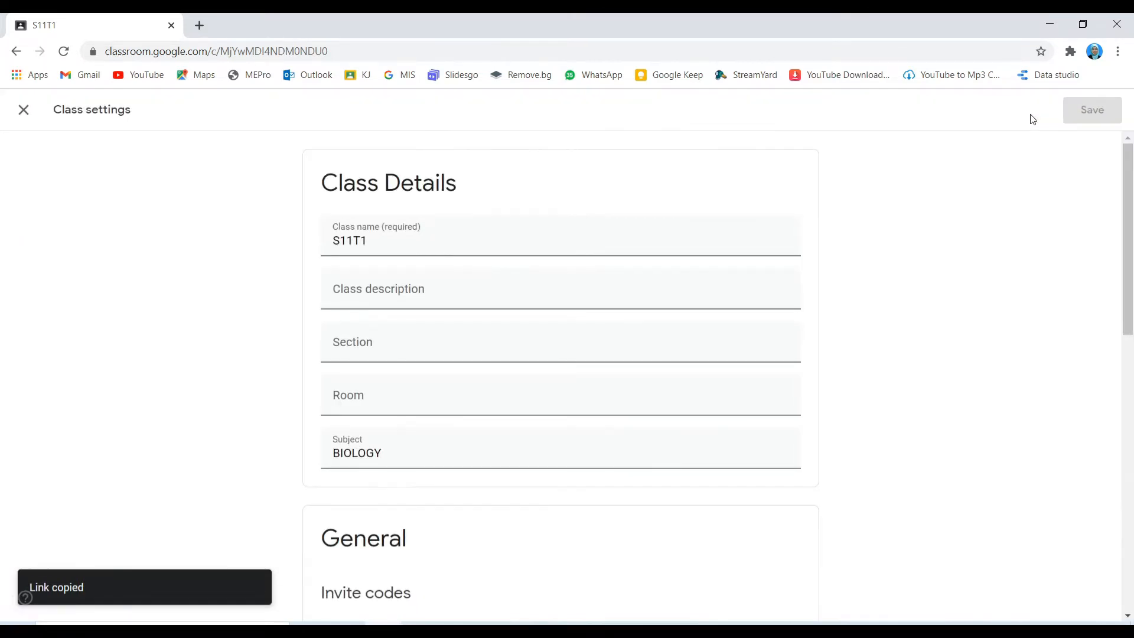
# Step: Copy the invite link from the Invite codes section of Class settings, then close settings
pyautogui.scroll(-4, 539, 283)
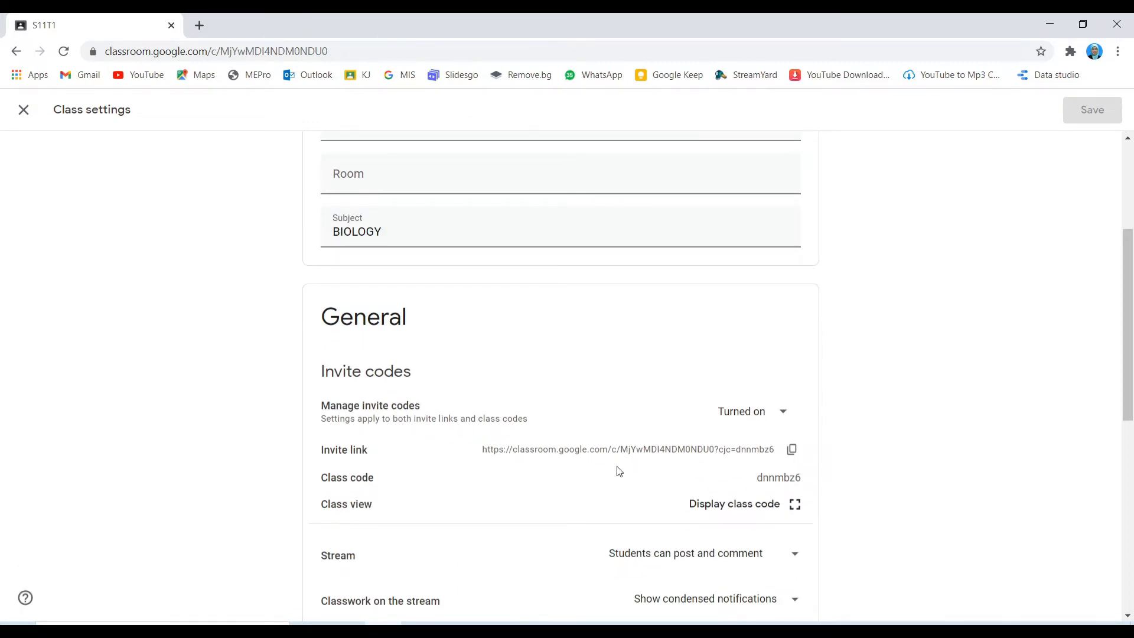
pyautogui.click(797, 457)
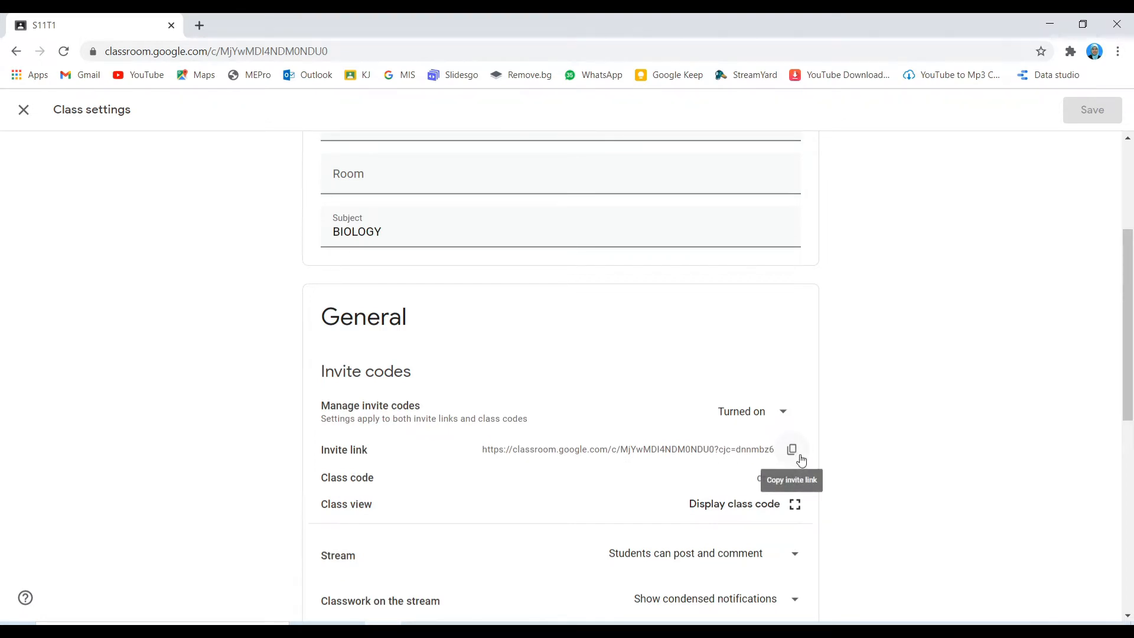
pyautogui.scroll(-1, 807, 449)
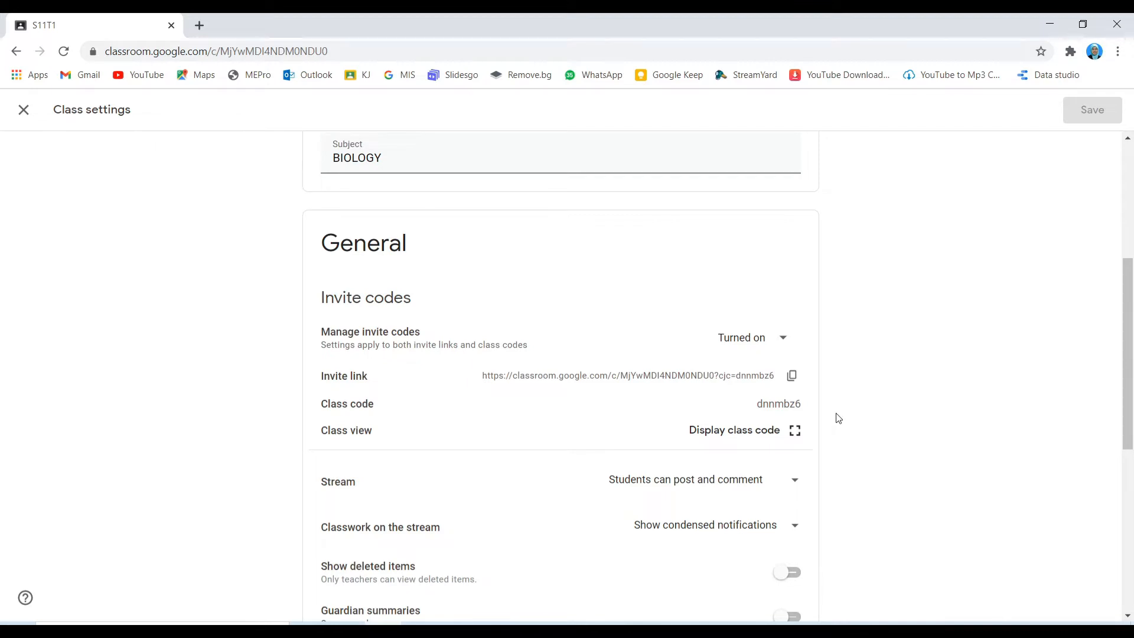
pyautogui.scroll(-1, 845, 407)
pyautogui.scroll(1, 845, 407)
pyautogui.click(22, 112)
# Step: Load the copied S11T1 invite link in a new incognito Chrome window
pyautogui.click(199, 25)
pyautogui.click(1117, 52)
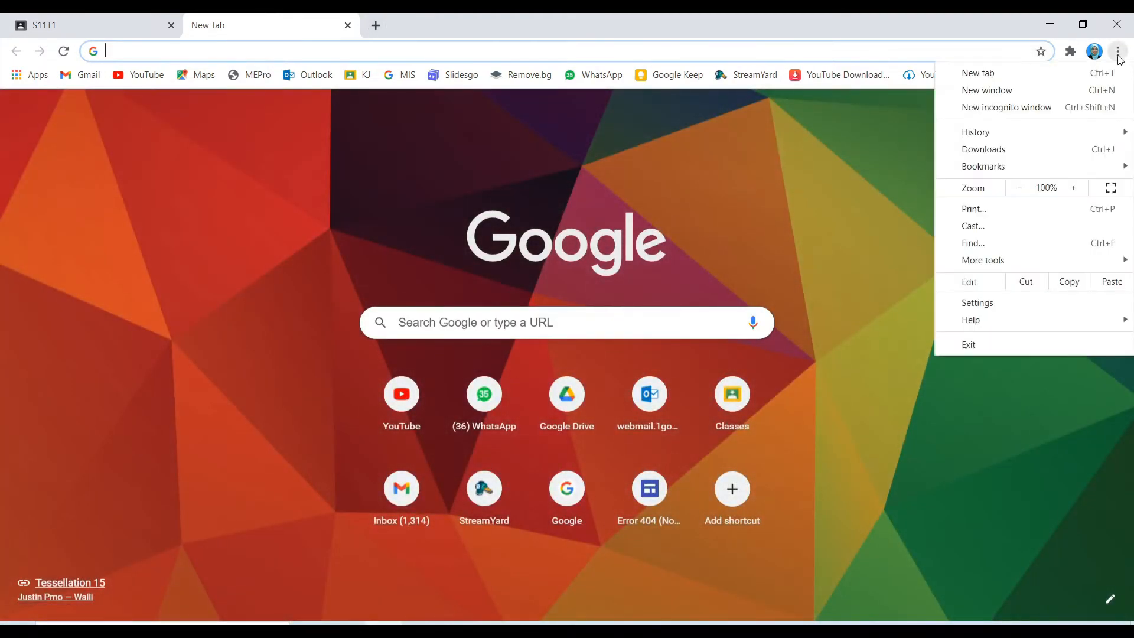
pyautogui.click(995, 107)
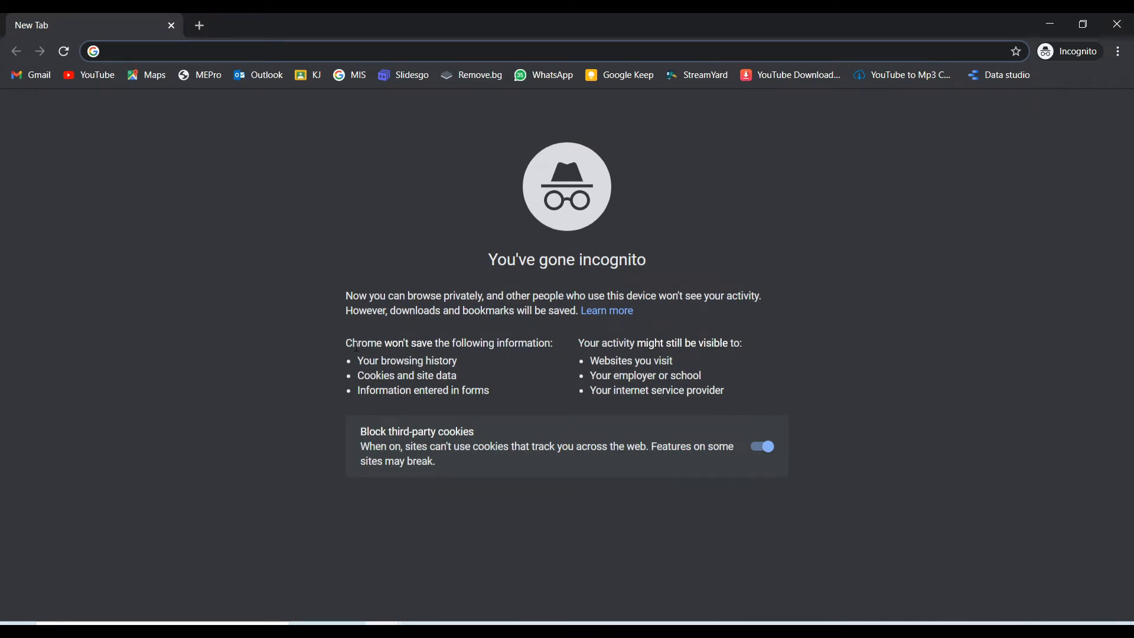
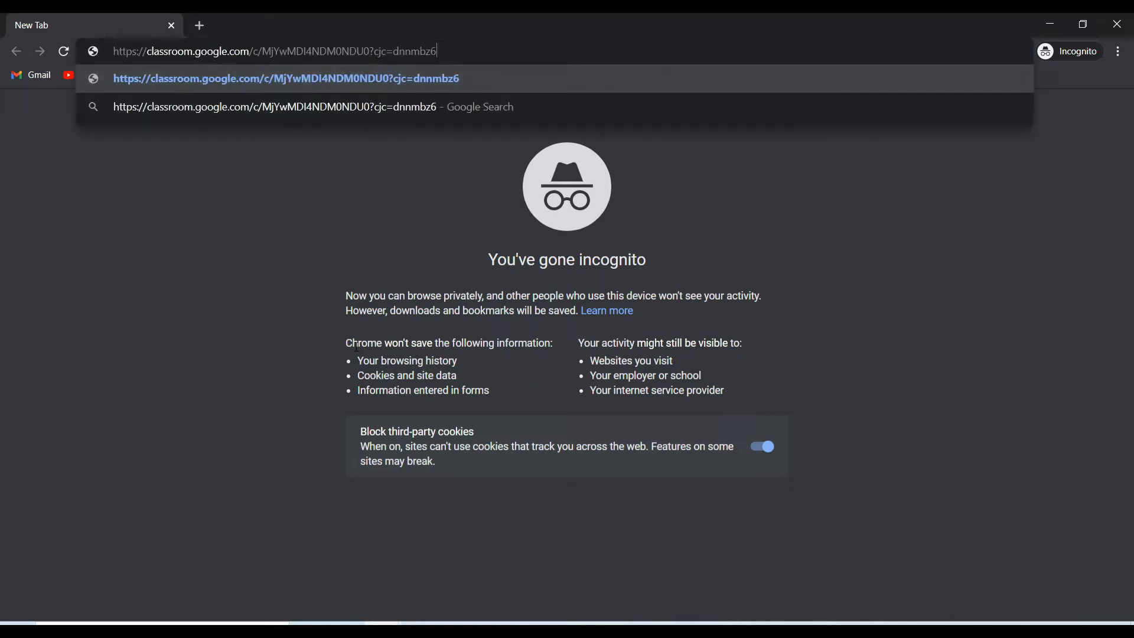
pyautogui.click(434, 81)
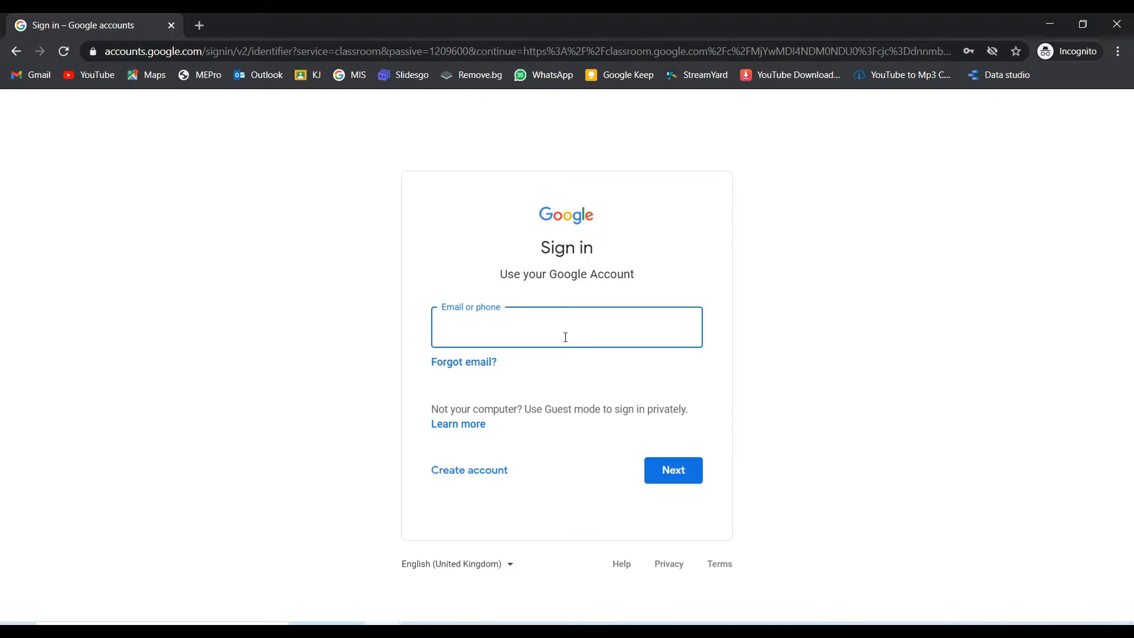
# Step: Sign in with the student account's e-mail address and password
pyautogui.write('M')
pyautogui.press('BackSpace')
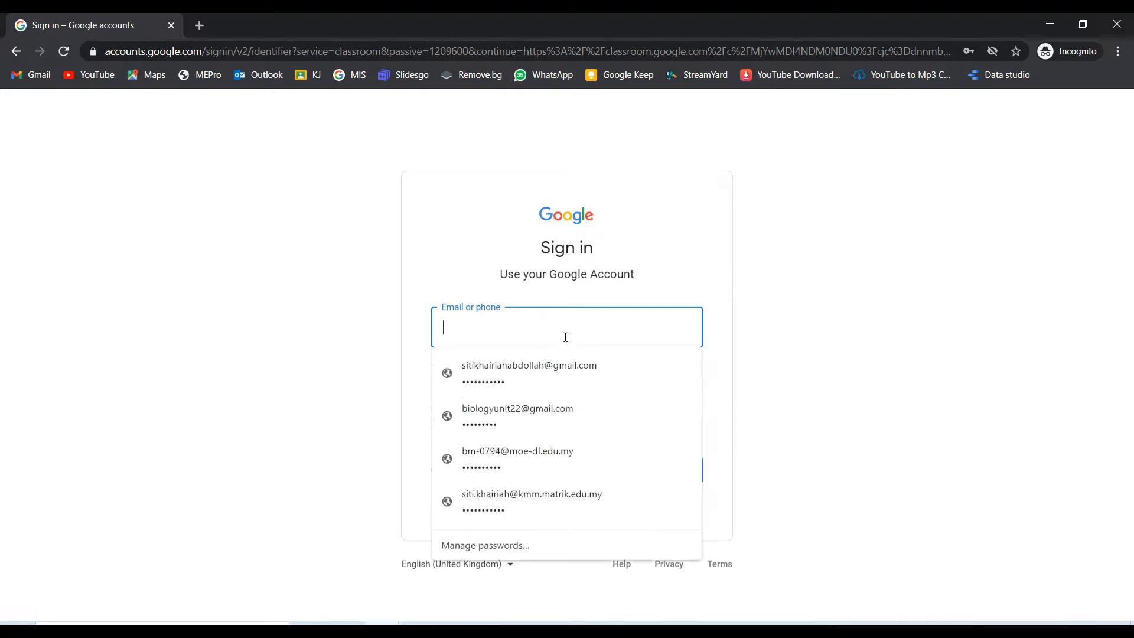
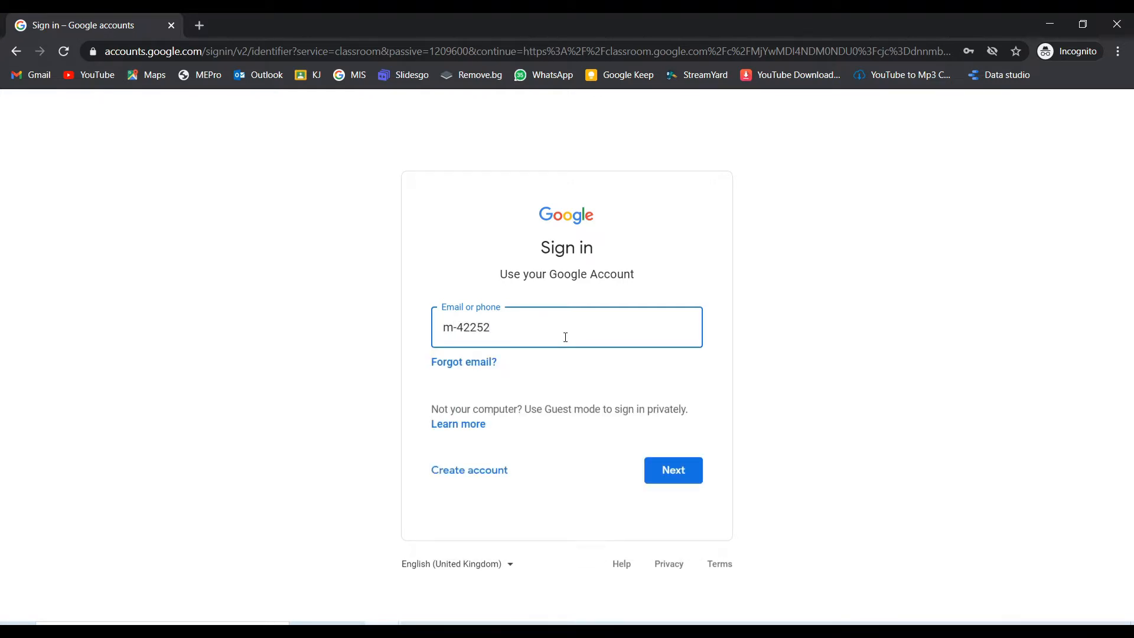
pyautogui.click(682, 473)
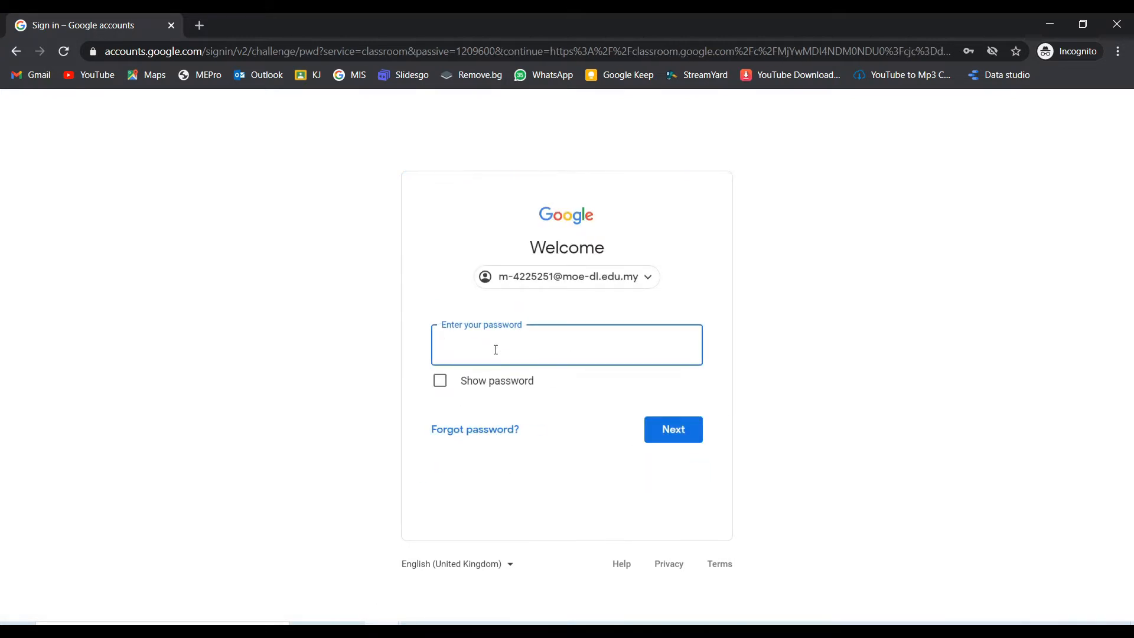
pyautogui.write('••••••••••')
pyautogui.click(686, 439)
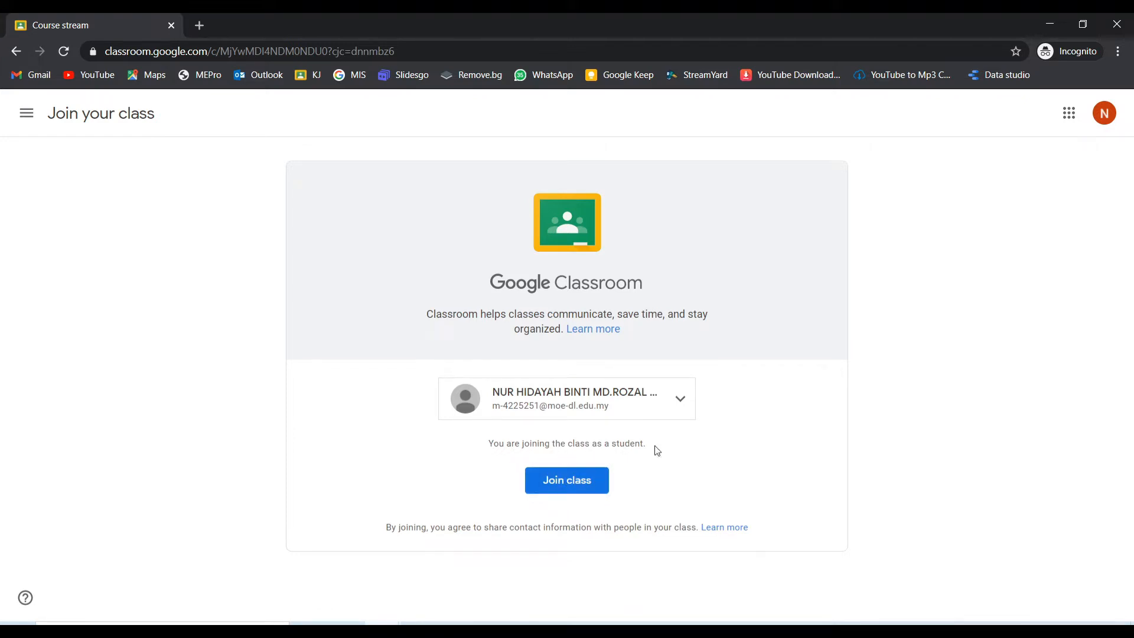
# Step: Join class S11T1 as the student from the join page
pyautogui.click(566, 486)
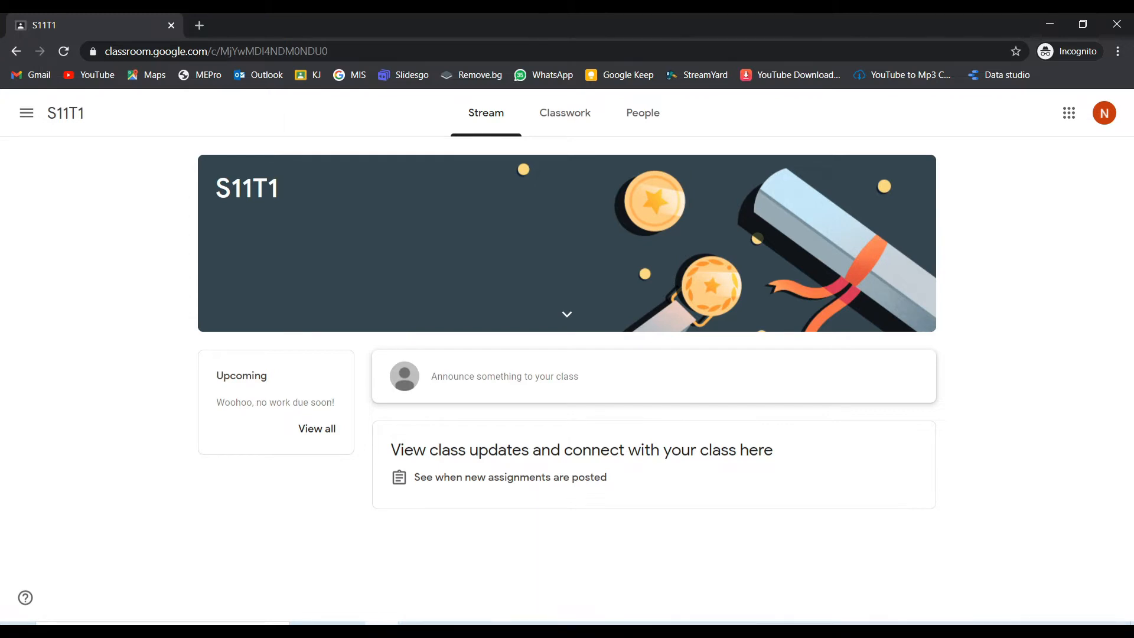
pyautogui.moveTo(382, 623)
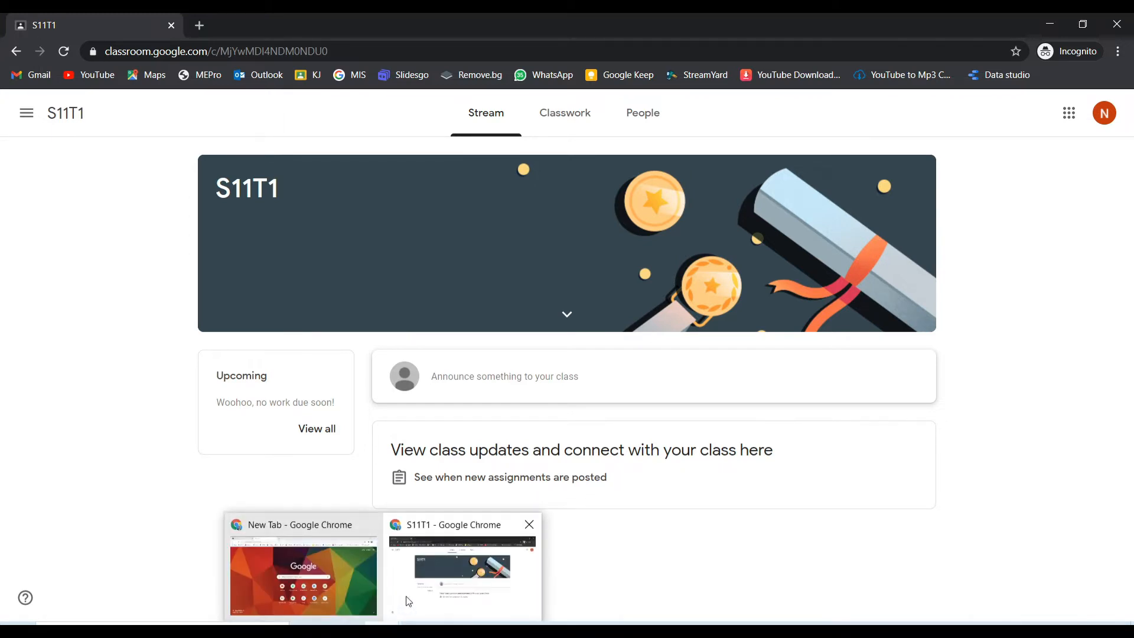
# Step: In the teacher's window, check S11T1's People list and reopen the S11T1 class
pyautogui.click(310, 576)
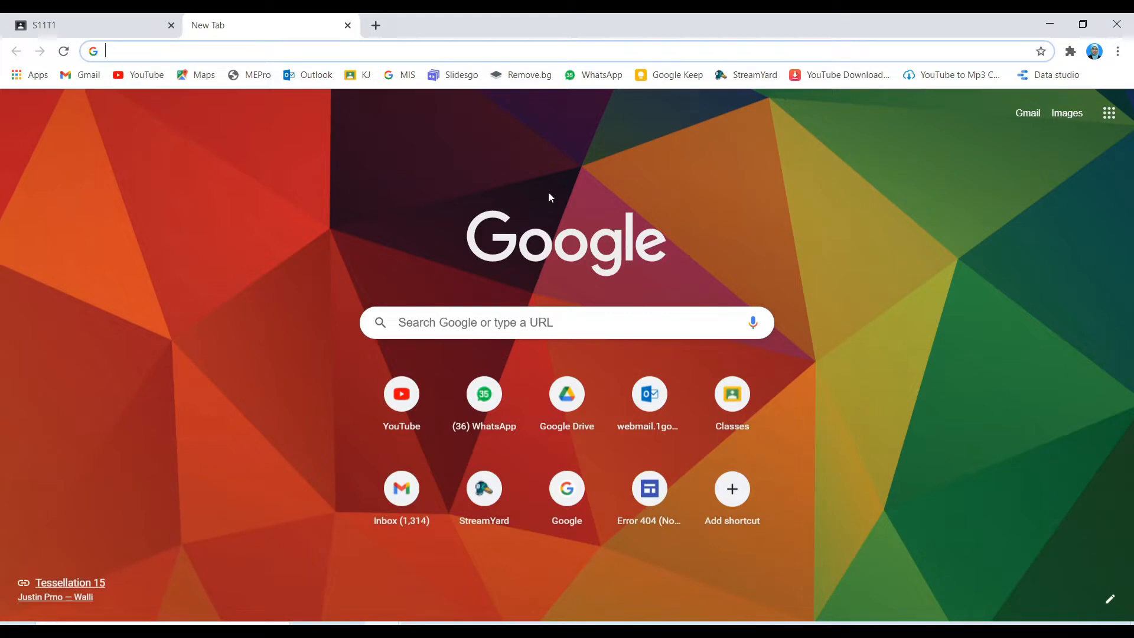
pyautogui.click(116, 21)
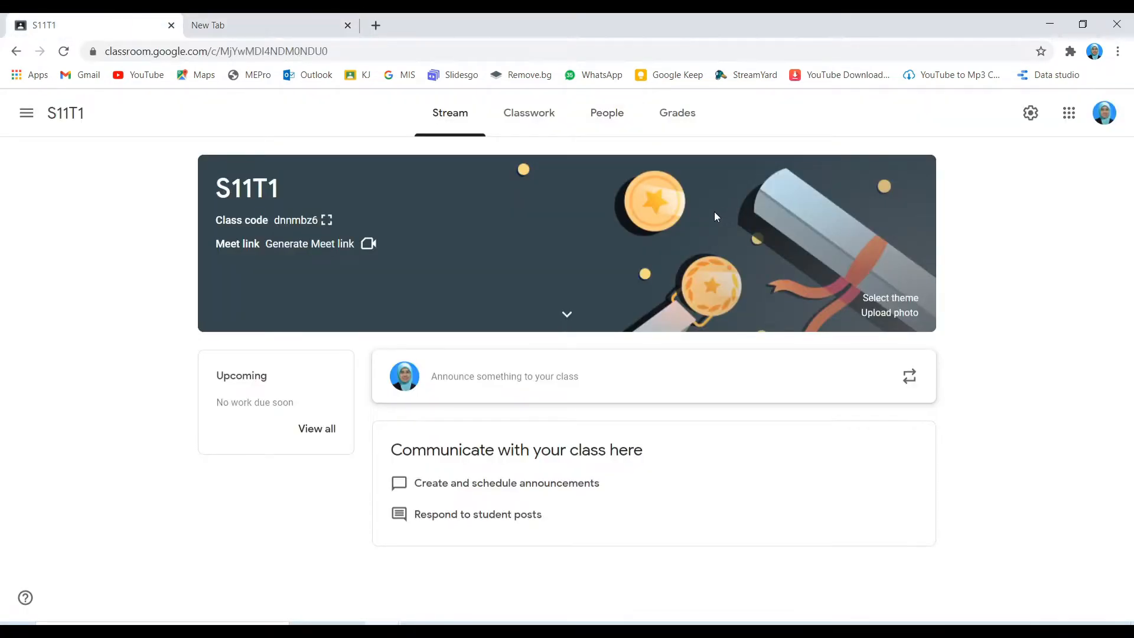
pyautogui.click(611, 120)
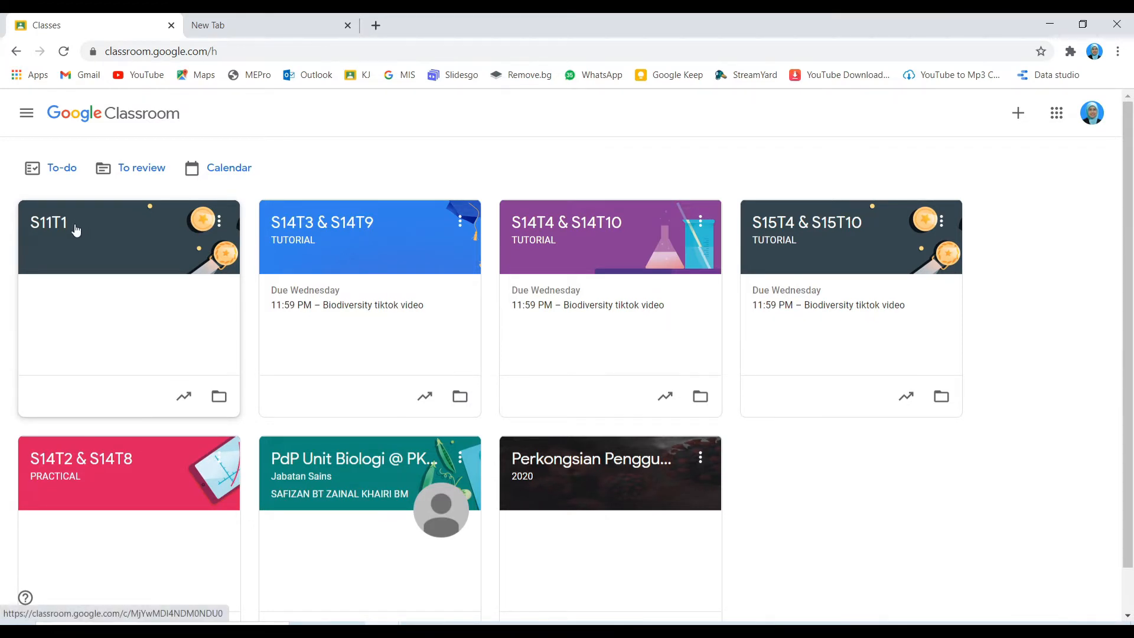
pyautogui.click(164, 237)
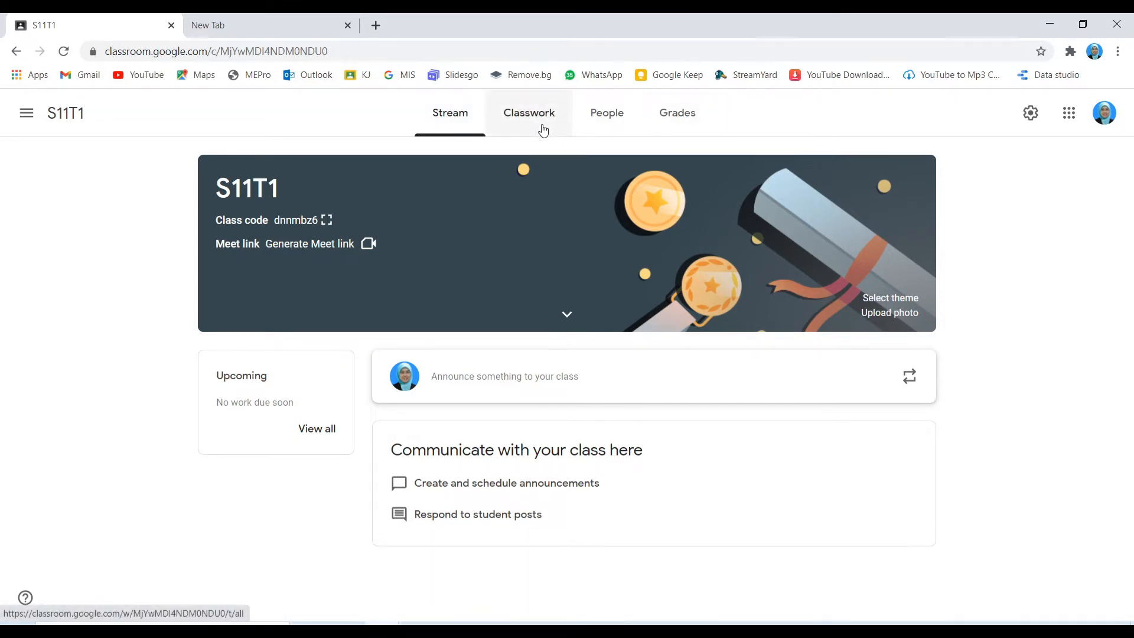
# Step: Go to S11T1's Classwork page and bring up the Create menu of classwork types
pyautogui.click(524, 125)
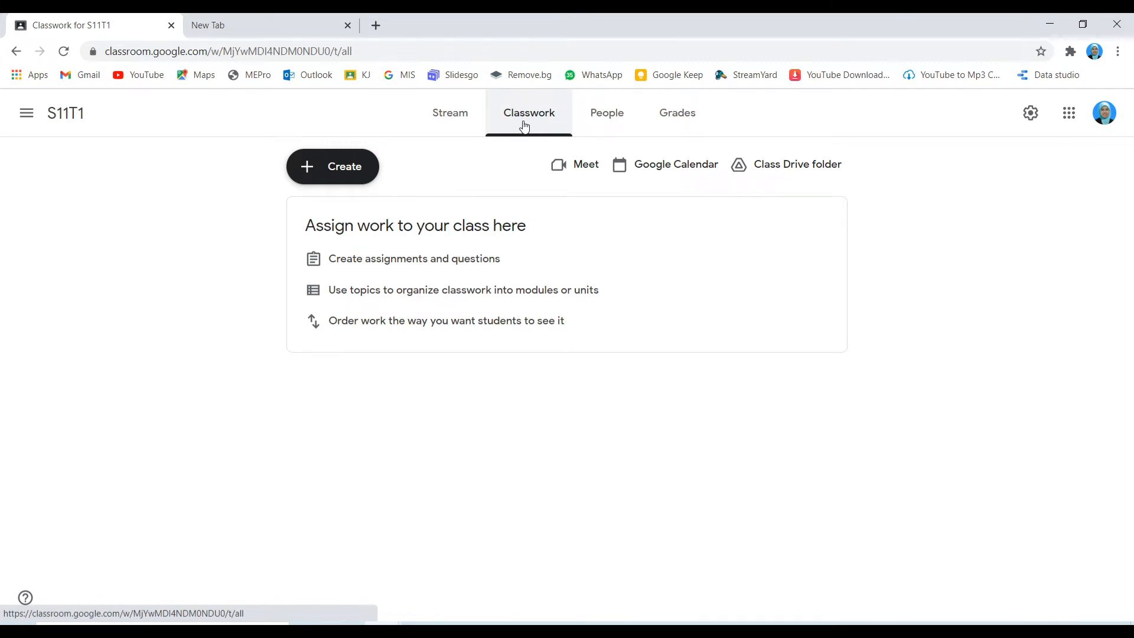
pyautogui.click(332, 174)
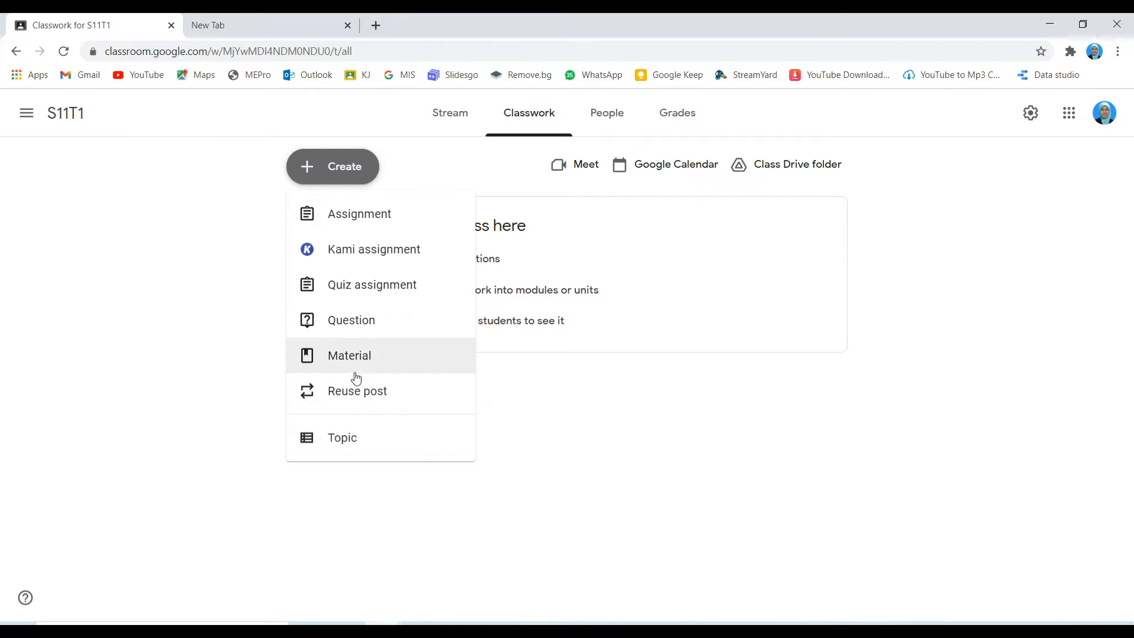
# Step: Start assignment 'Latihan Biodiversity' with instructions 'Sila jawab semua soalan' and list attachment options
pyautogui.click(358, 219)
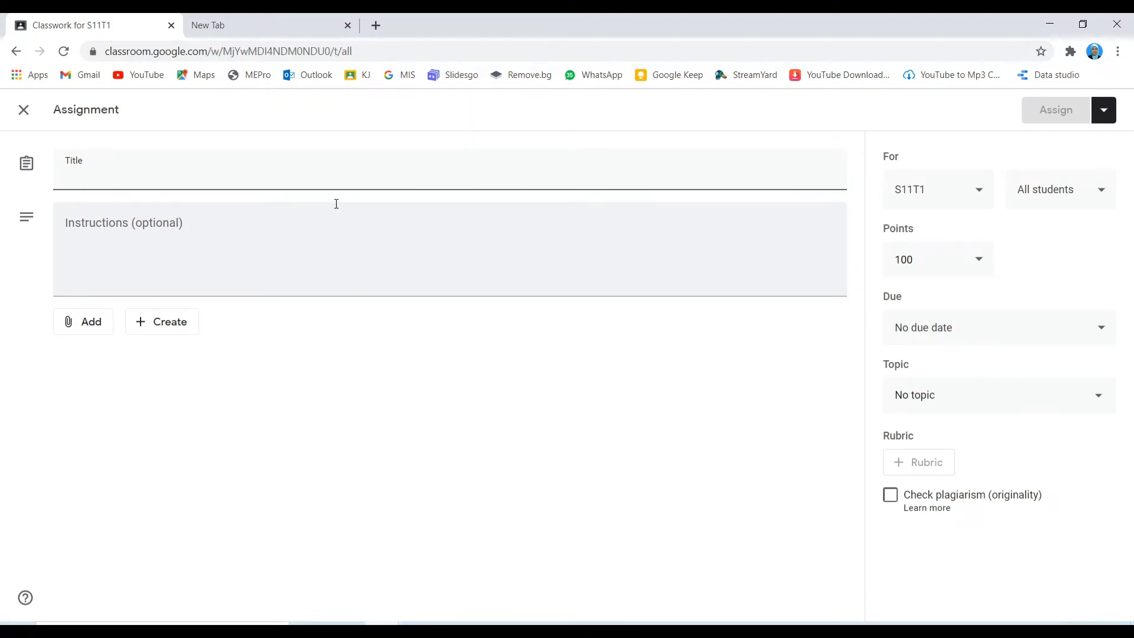
pyautogui.write('La')
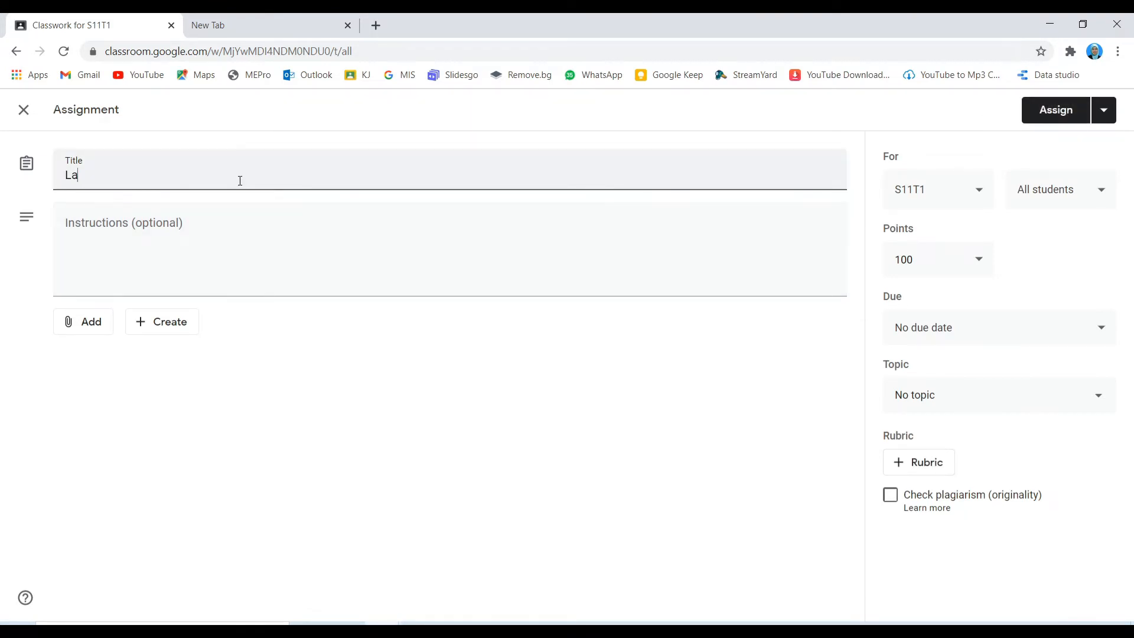
pyautogui.write('tihan Biodiversity')
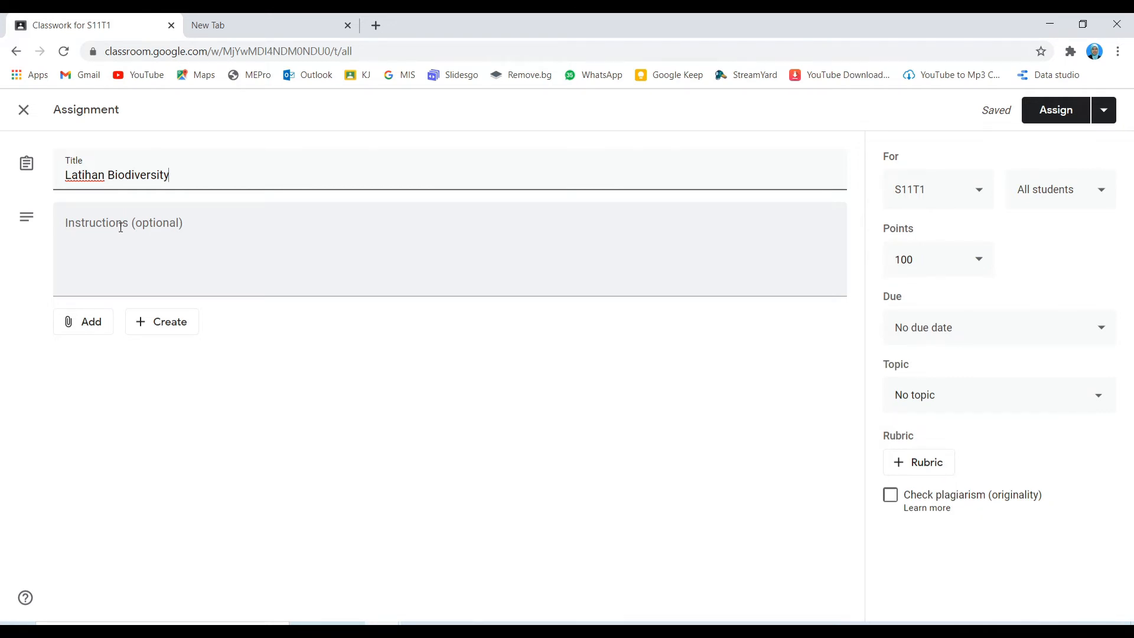
pyautogui.click(120, 228)
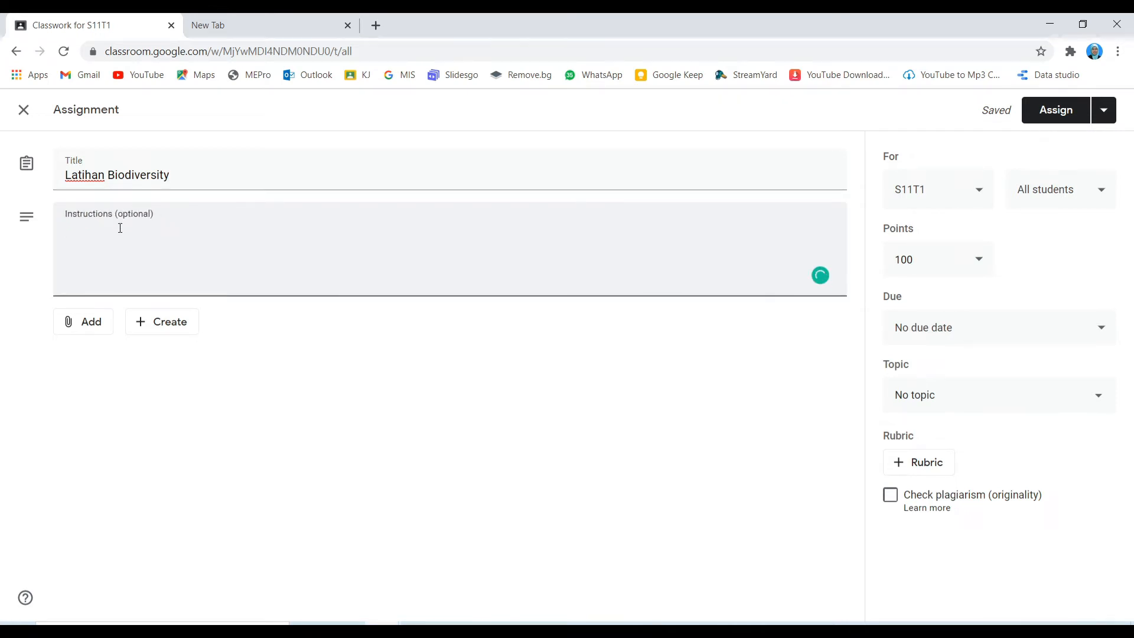
pyautogui.write('Sil')
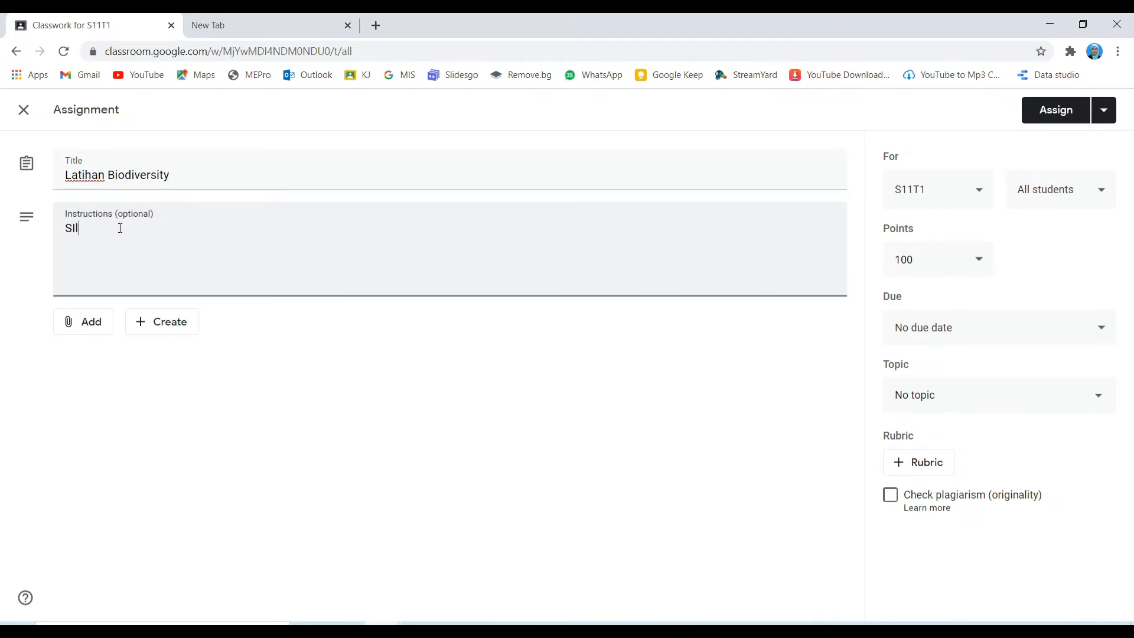
pyautogui.write('a jawab semua soalan')
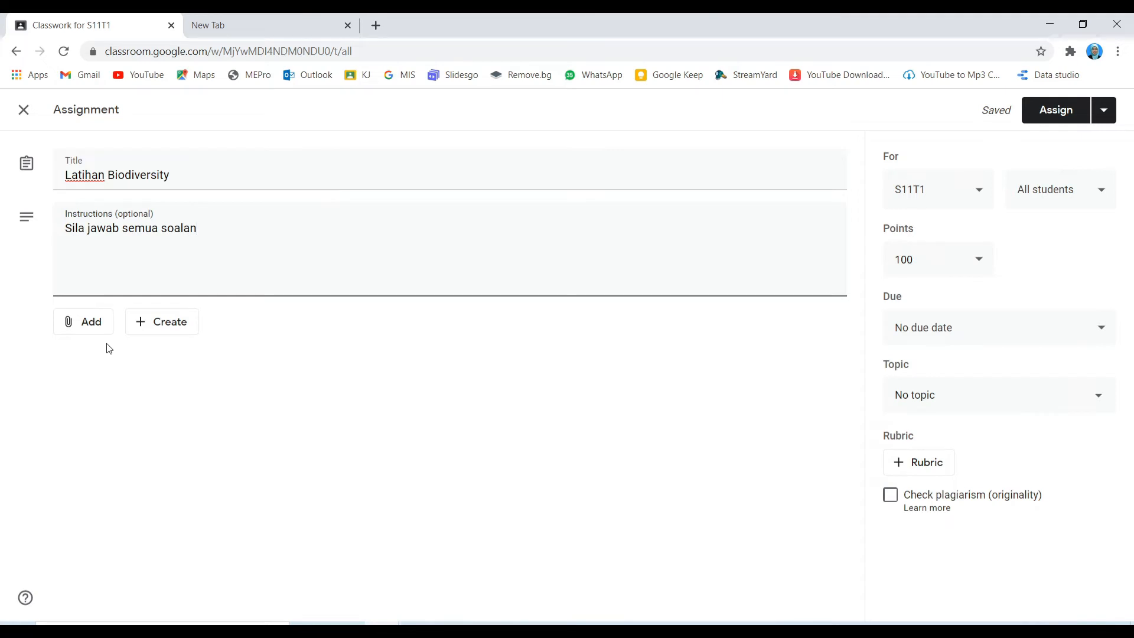
pyautogui.click(100, 332)
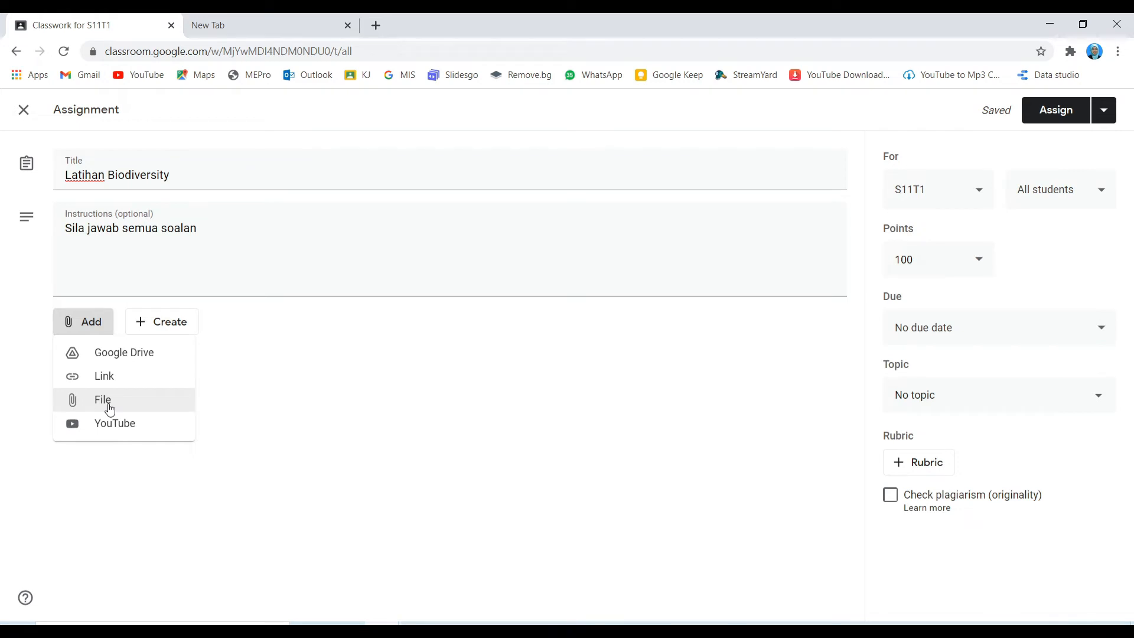
# Step: Attach the 'Domain Bacteria and Archaea' form from Google Drive's My Drive > FORM folder
pyautogui.click(124, 354)
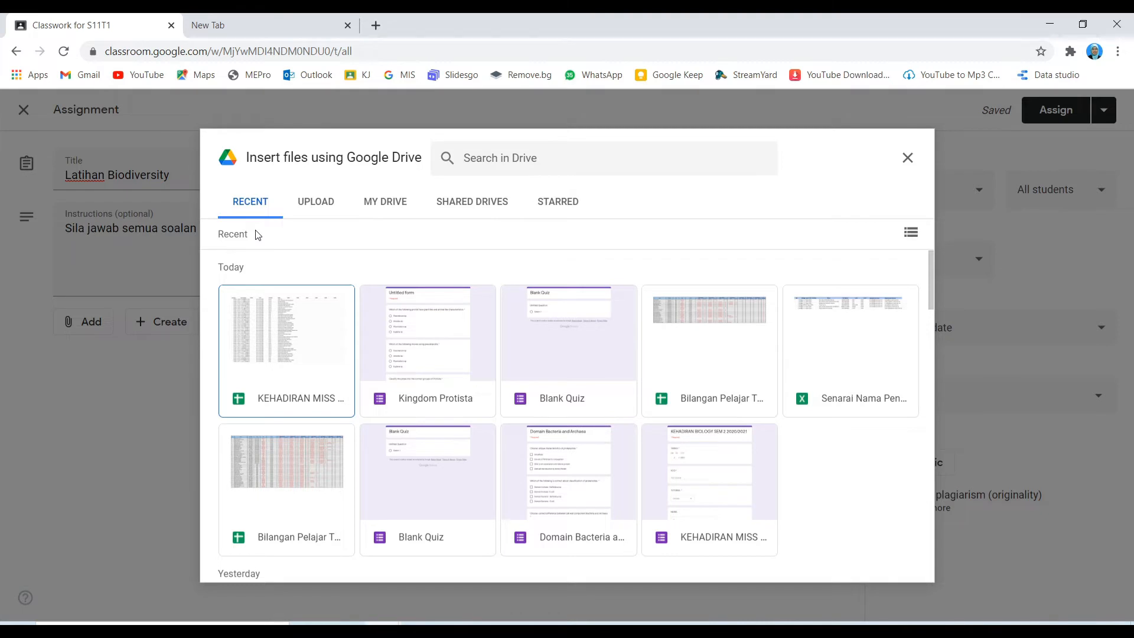
pyautogui.click(390, 209)
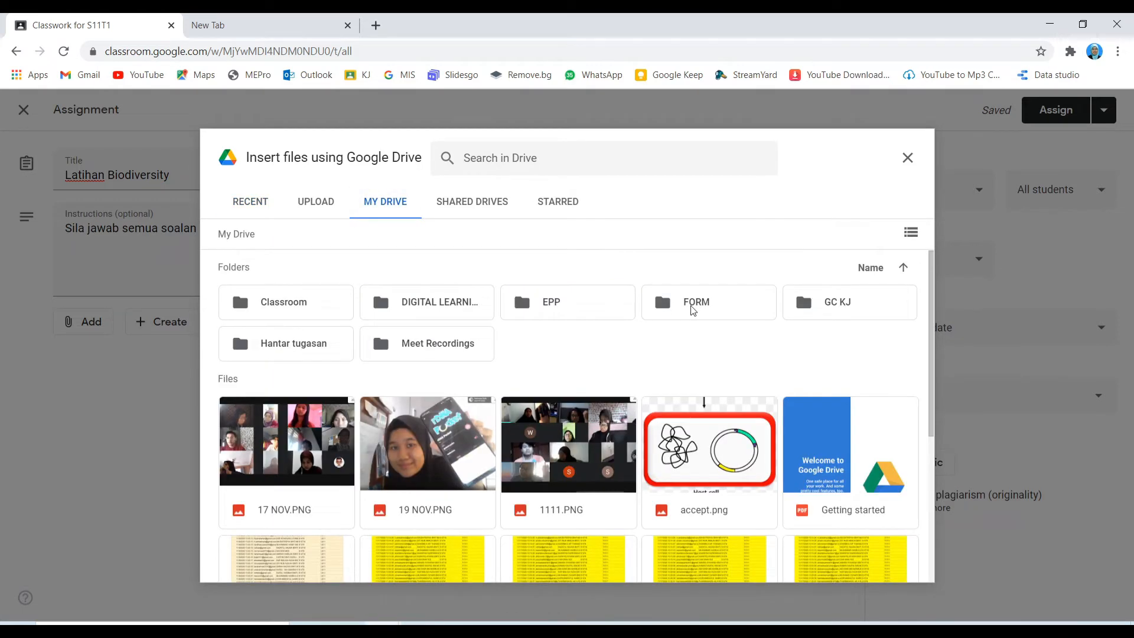
pyautogui.doubleClick(693, 303)
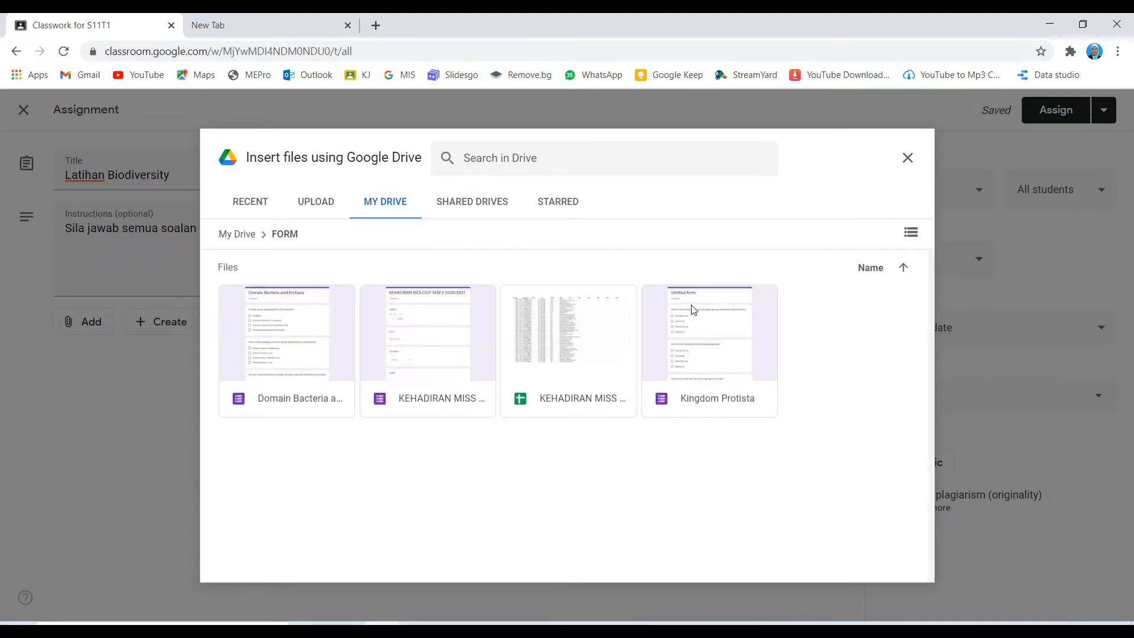
pyautogui.click(278, 356)
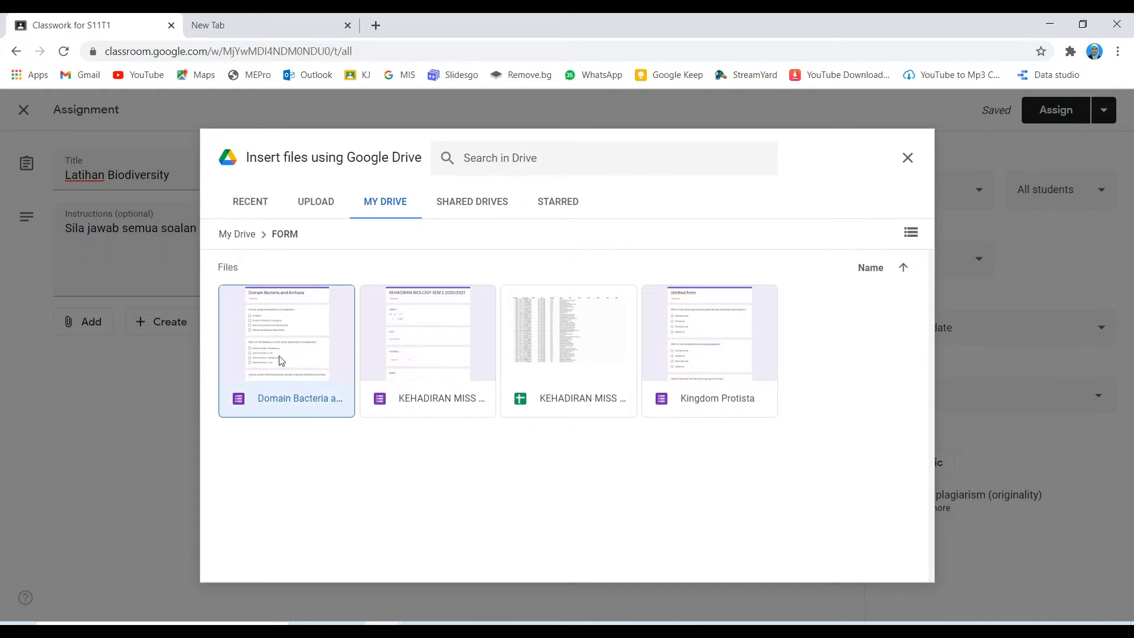
pyautogui.doubleClick(278, 355)
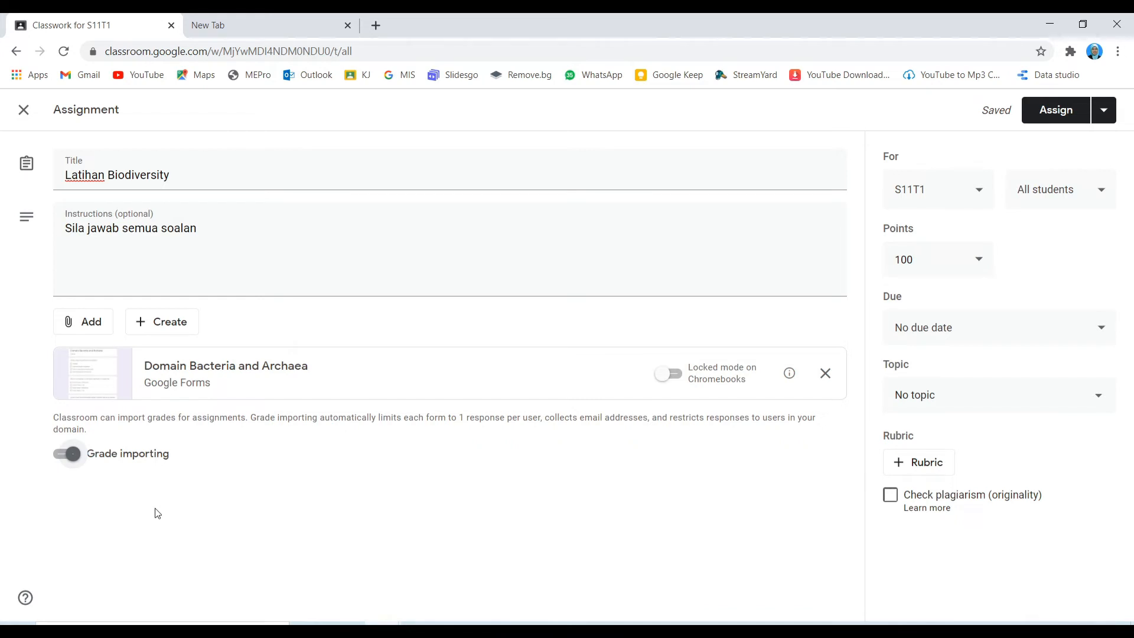
pyautogui.click(65, 460)
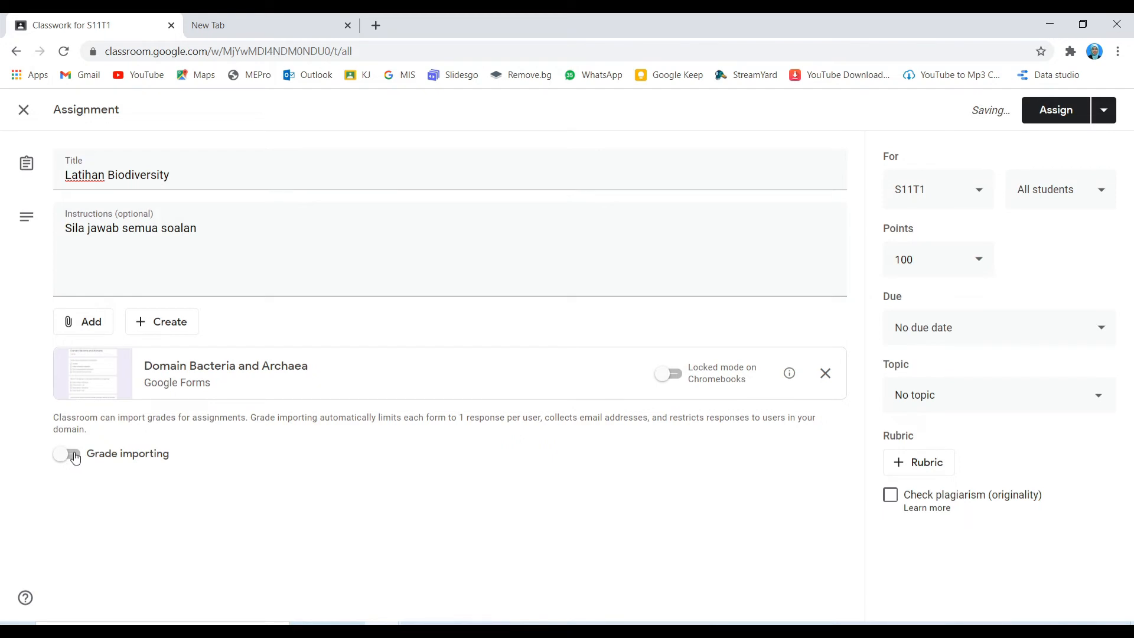
pyautogui.click(73, 458)
pyautogui.click(64, 457)
pyautogui.click(75, 454)
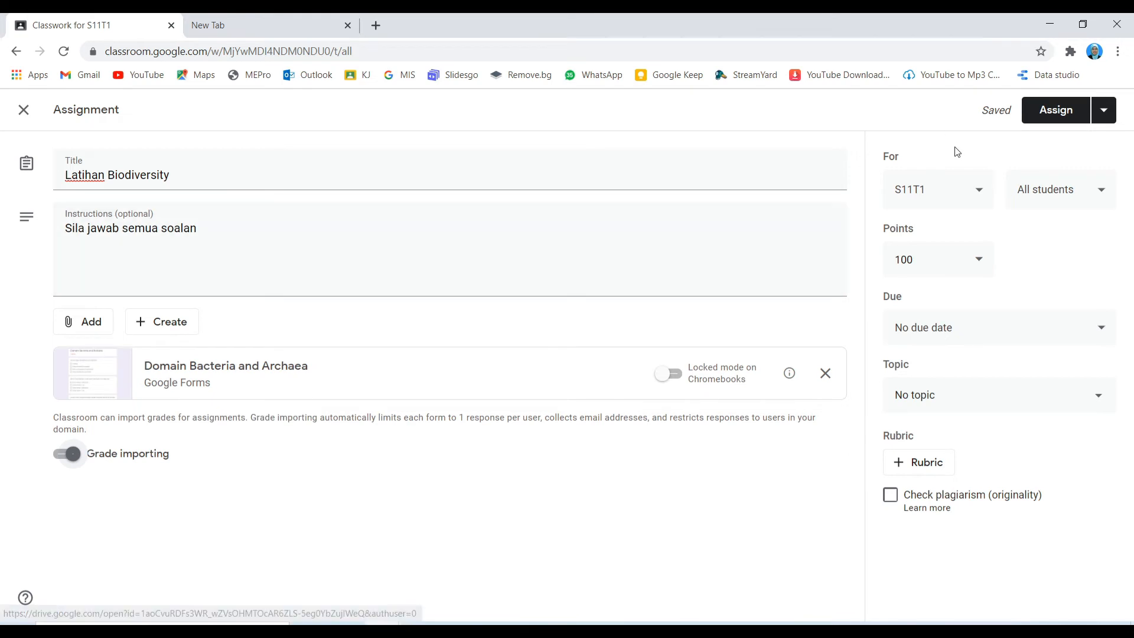
# Step: Assign the work to class S11T1 only, keeping all students selected
pyautogui.click(957, 195)
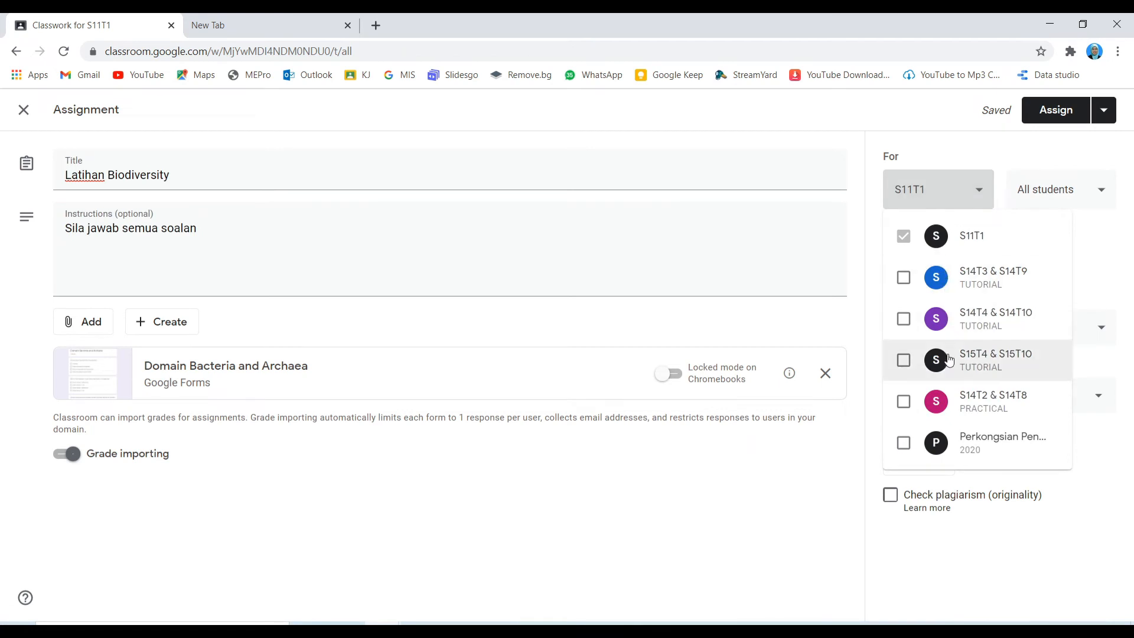
pyautogui.click(906, 280)
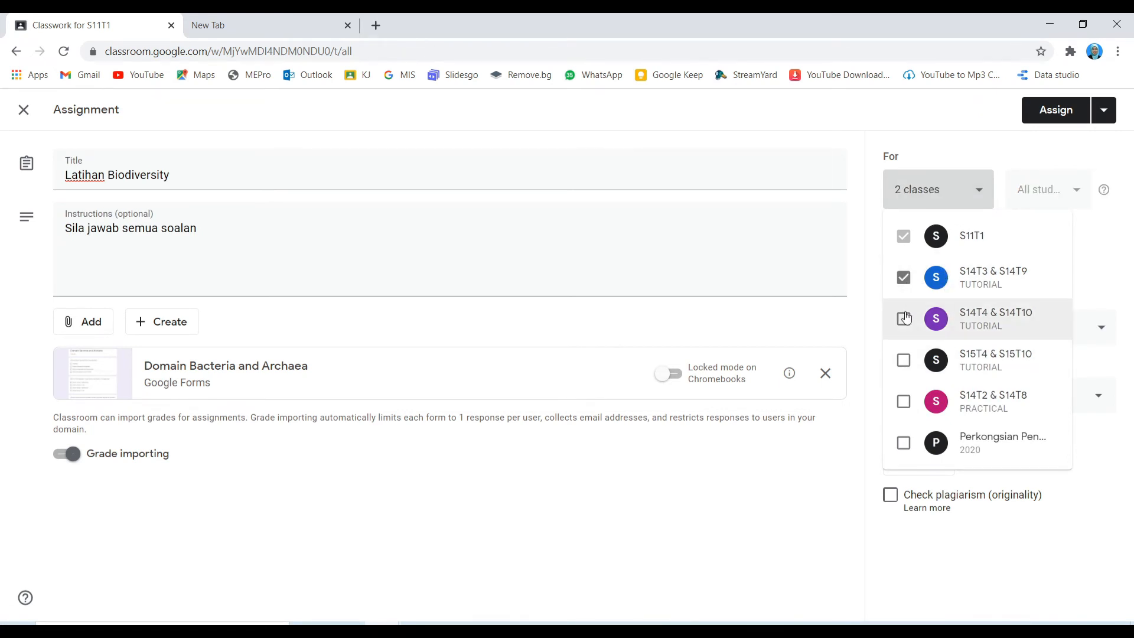
pyautogui.click(904, 362)
pyautogui.click(904, 361)
pyautogui.click(906, 322)
pyautogui.click(905, 280)
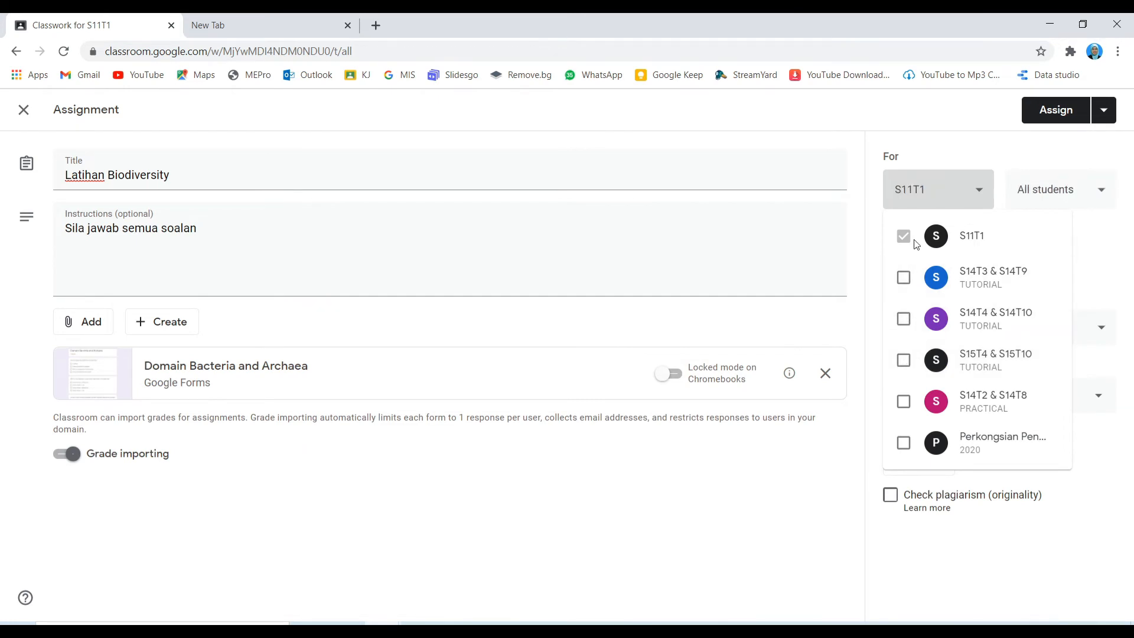
pyautogui.click(1097, 237)
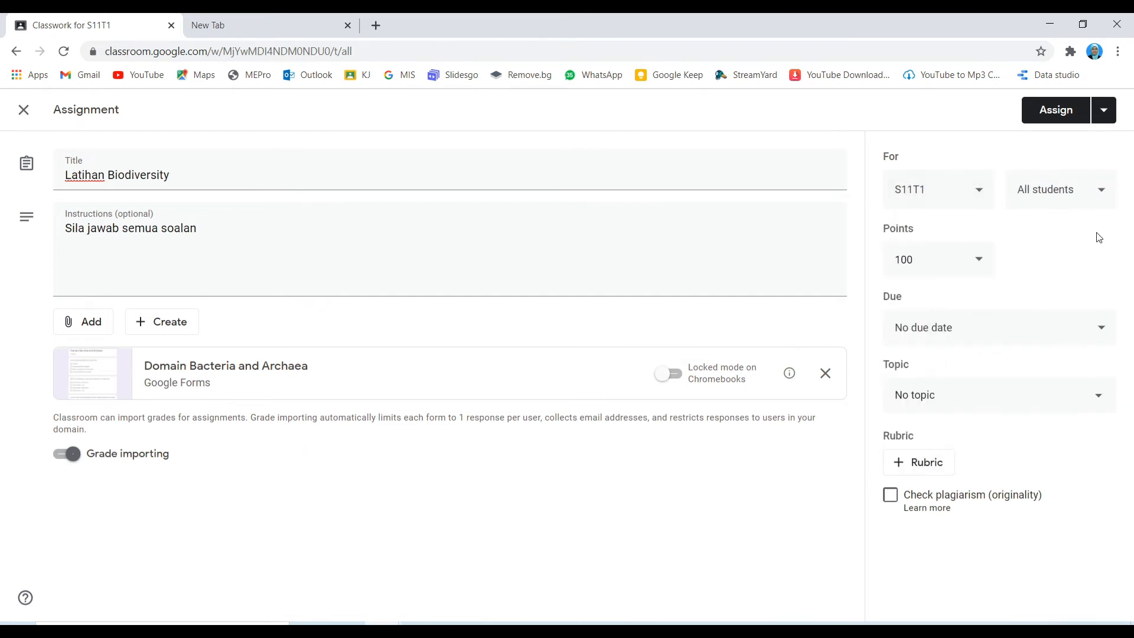
pyautogui.click(1095, 201)
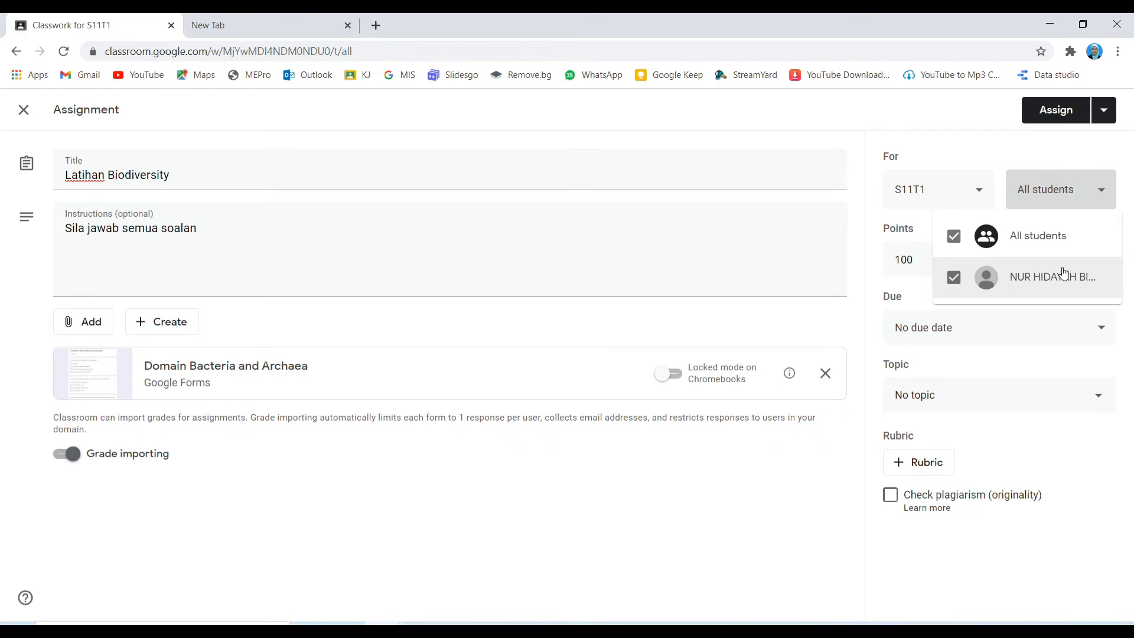
pyautogui.click(1101, 196)
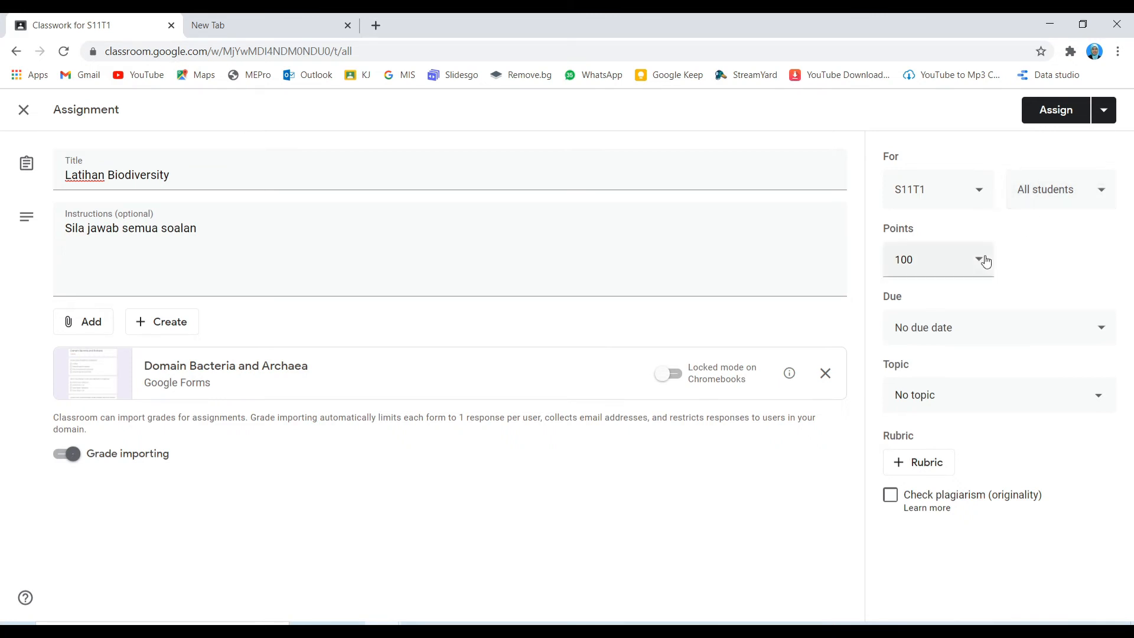
# Step: Keep 100 points and set the due date to Wed, Jan 27, 11:59 PM
pyautogui.click(983, 260)
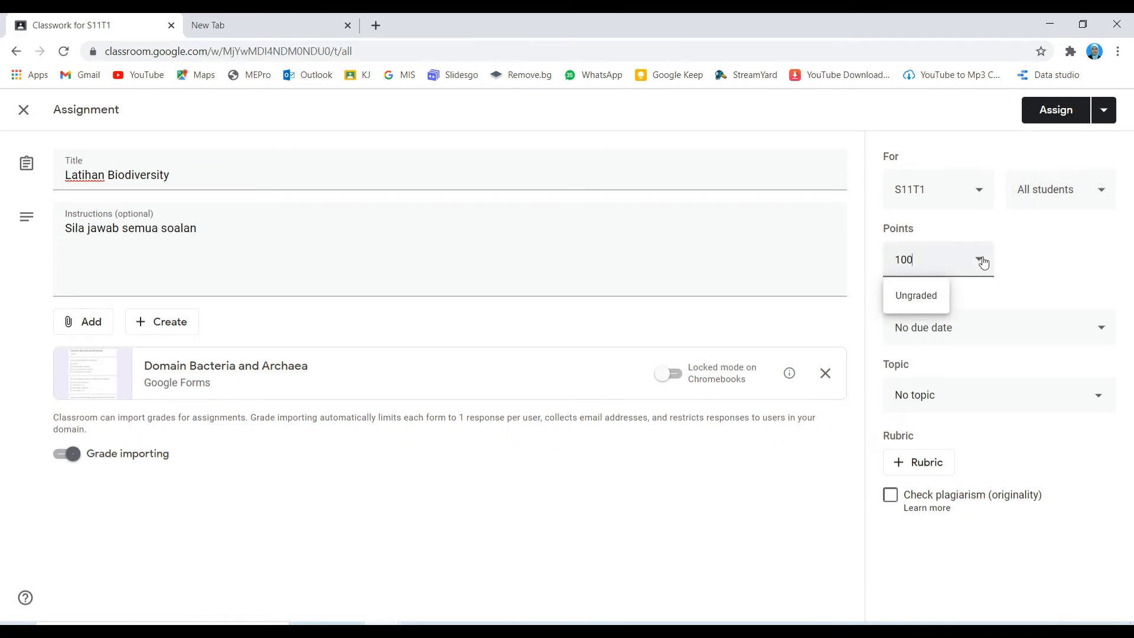
pyautogui.click(1018, 260)
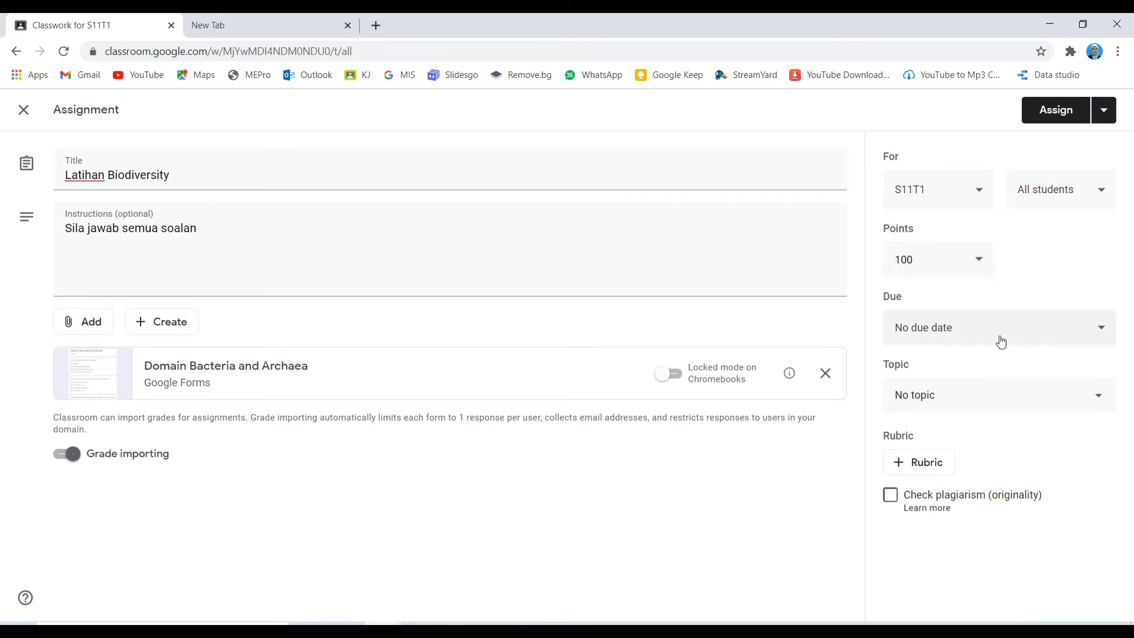
pyautogui.click(1000, 342)
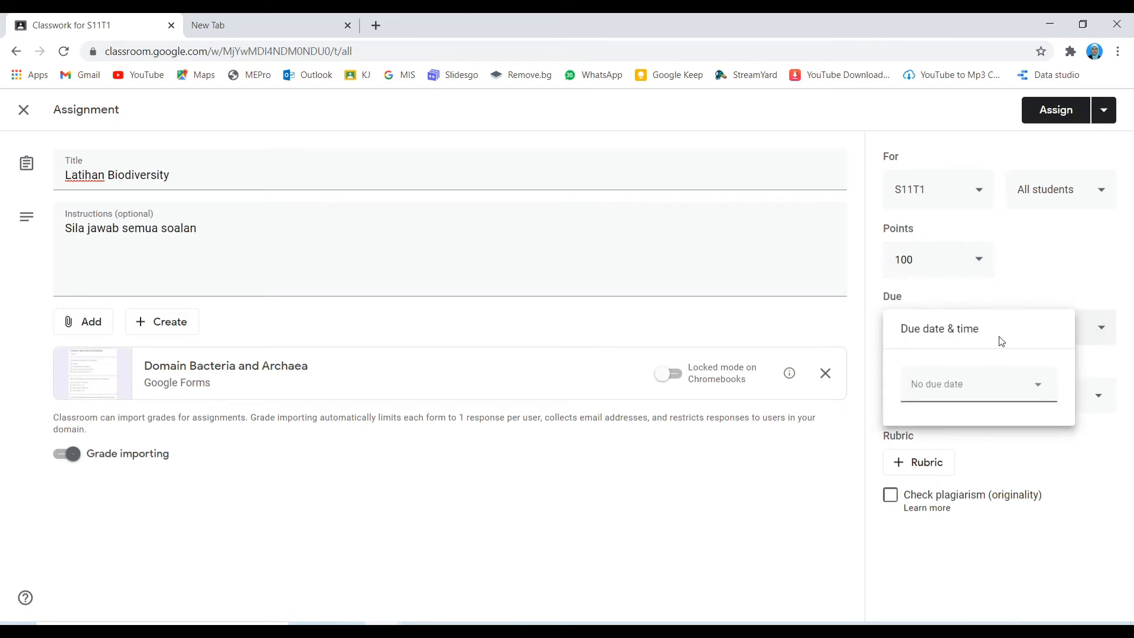
pyautogui.click(1036, 390)
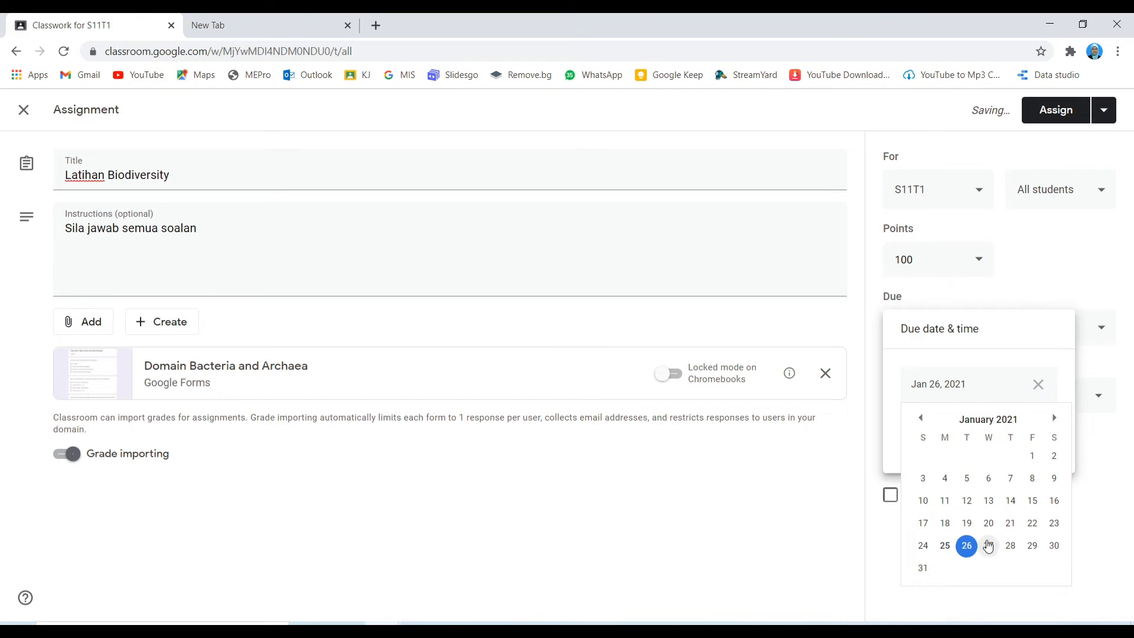
pyautogui.click(989, 546)
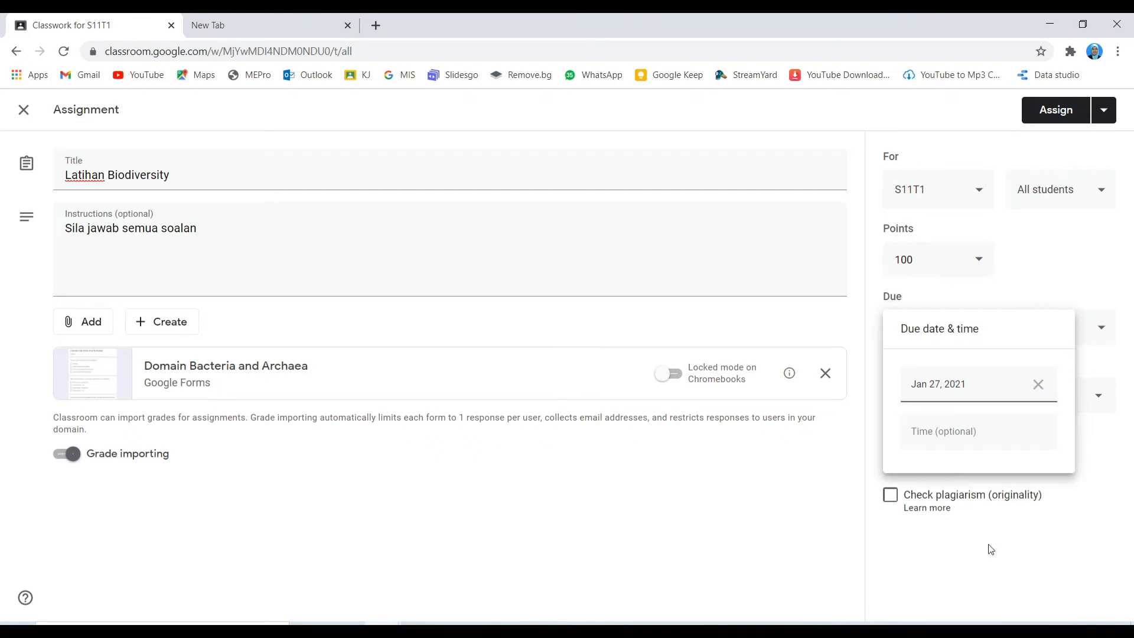
pyautogui.click(971, 434)
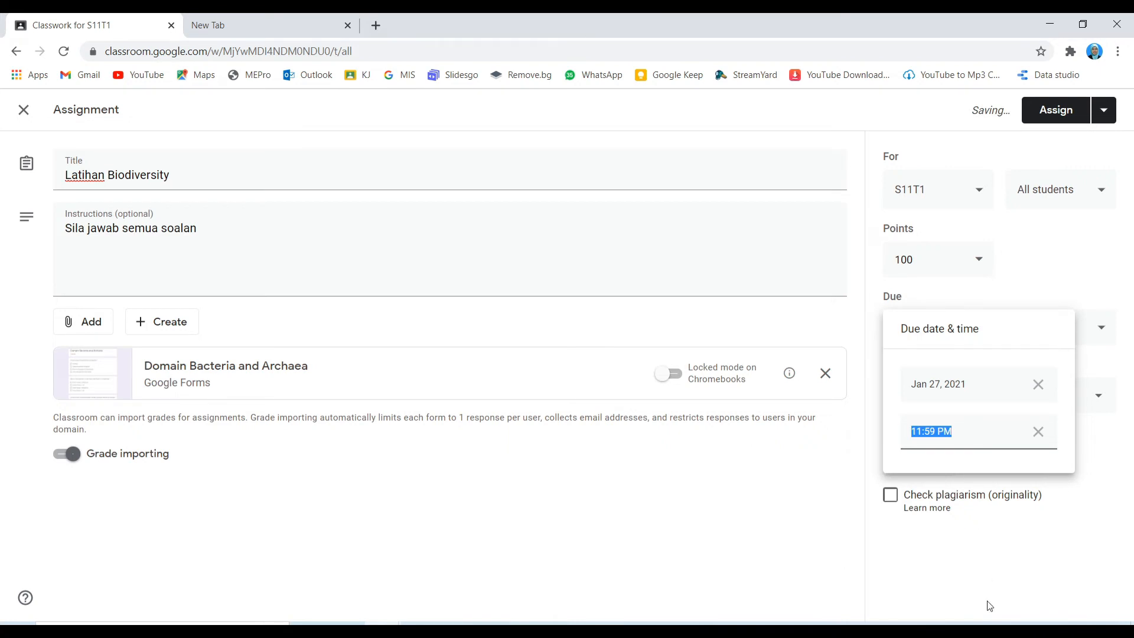
pyautogui.click(982, 535)
pyautogui.click(985, 396)
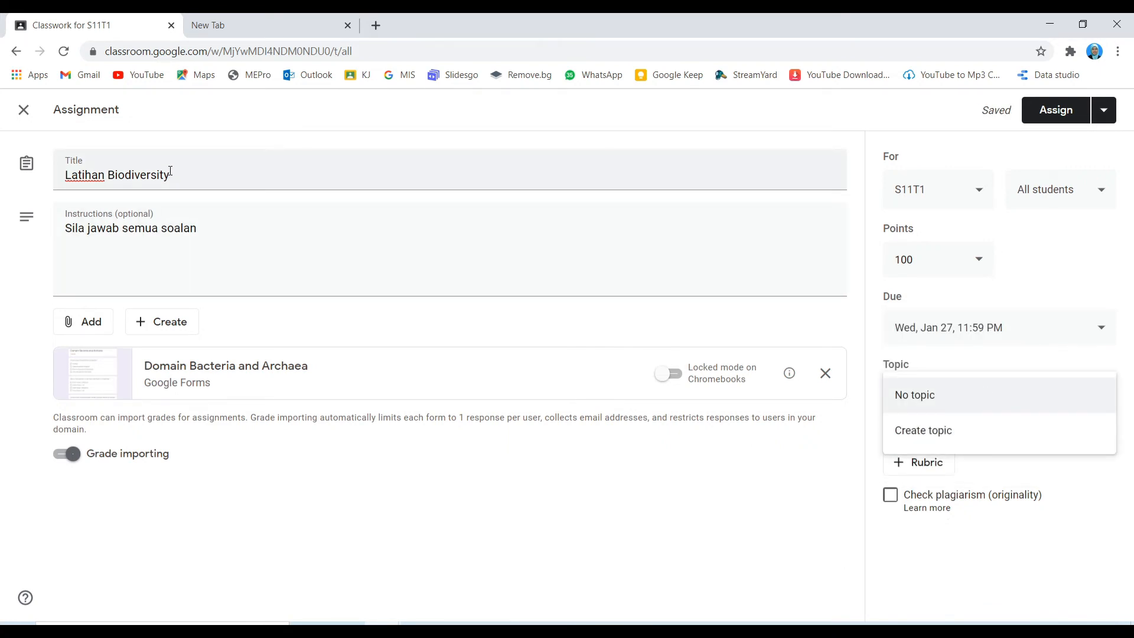
# Step: Create the new topic '1.0 BIODIVERSITY' for the assignment
pyautogui.click(948, 435)
pyautogui.write('1')
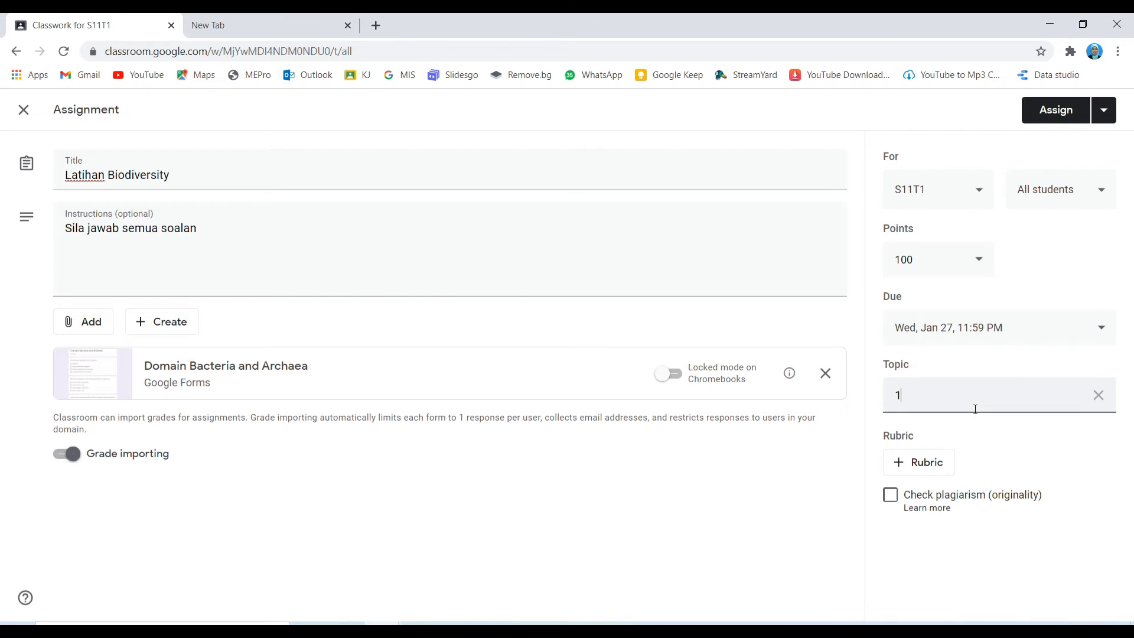
pyautogui.write('.0 B')
pyautogui.press('BackSpace')
pyautogui.press('BackSpace')
pyautogui.write('IODIVERSITY')
pyautogui.click(991, 446)
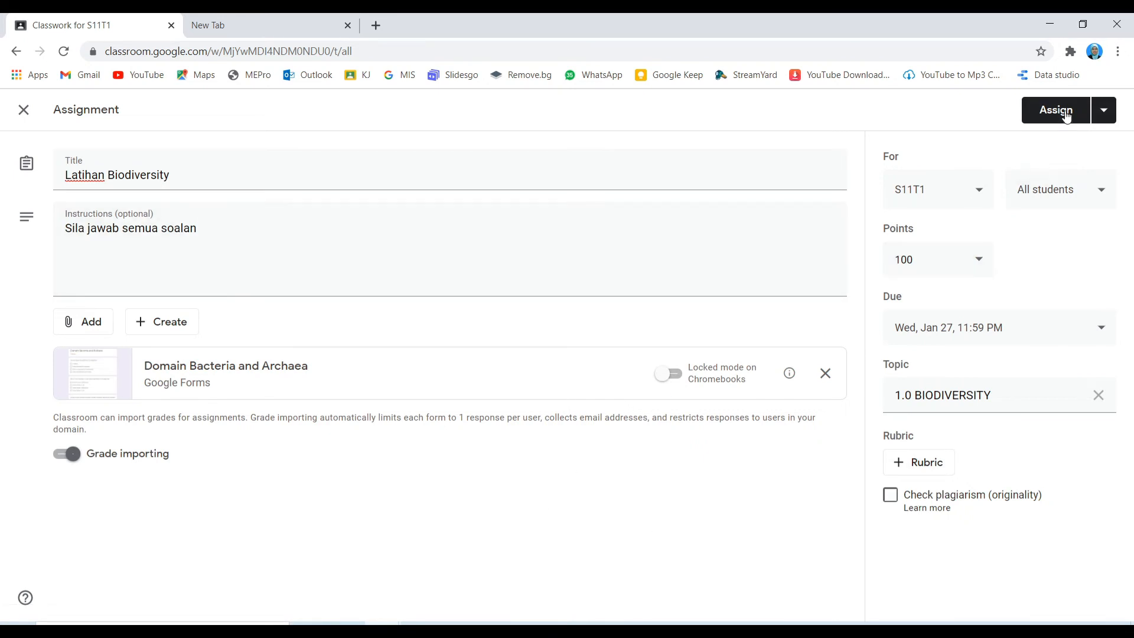
# Step: Post Latihan Biodiversity, then refresh the student's S11T1 stream to show it
pyautogui.click(1065, 117)
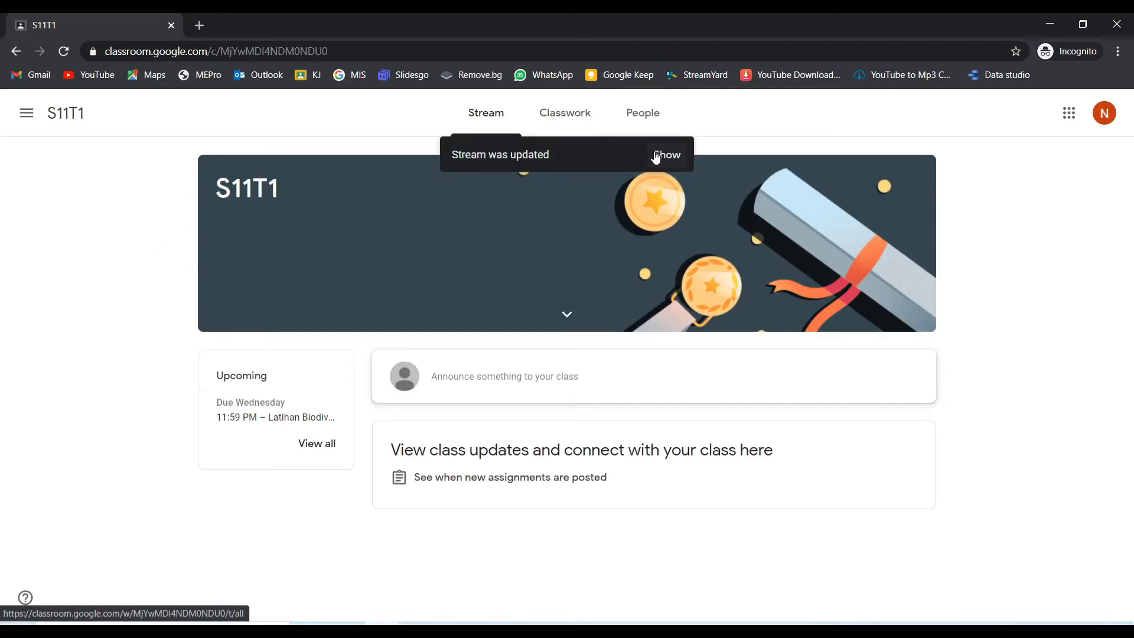
pyautogui.click(656, 156)
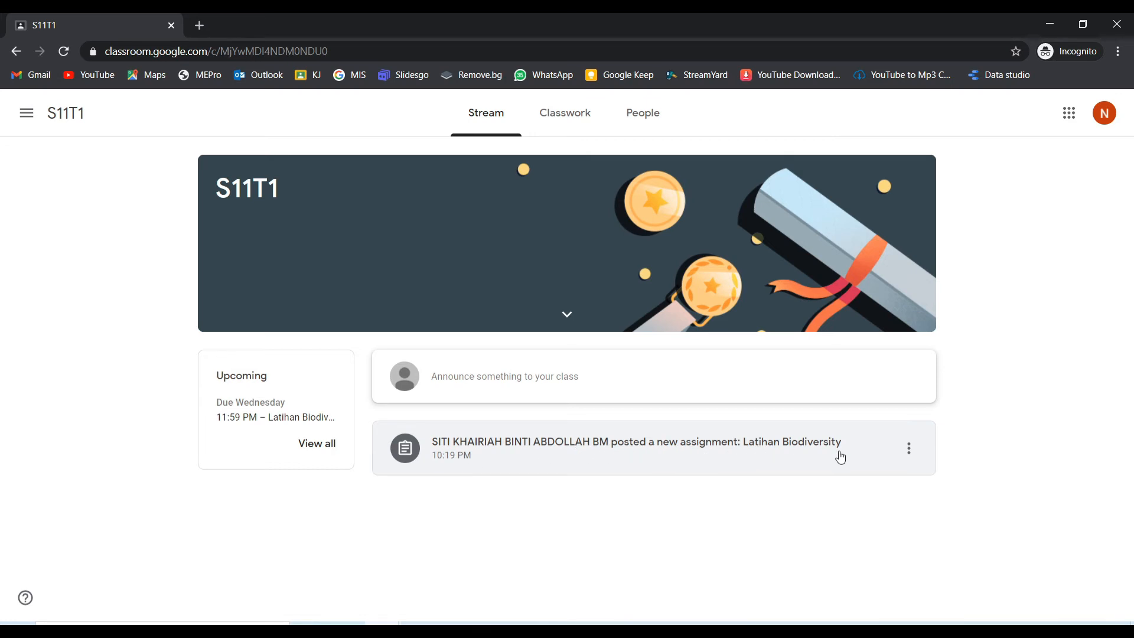
# Step: As the student, open Latihan Biodiversity and its Domain Bacteria and Archaea form
pyautogui.click(513, 456)
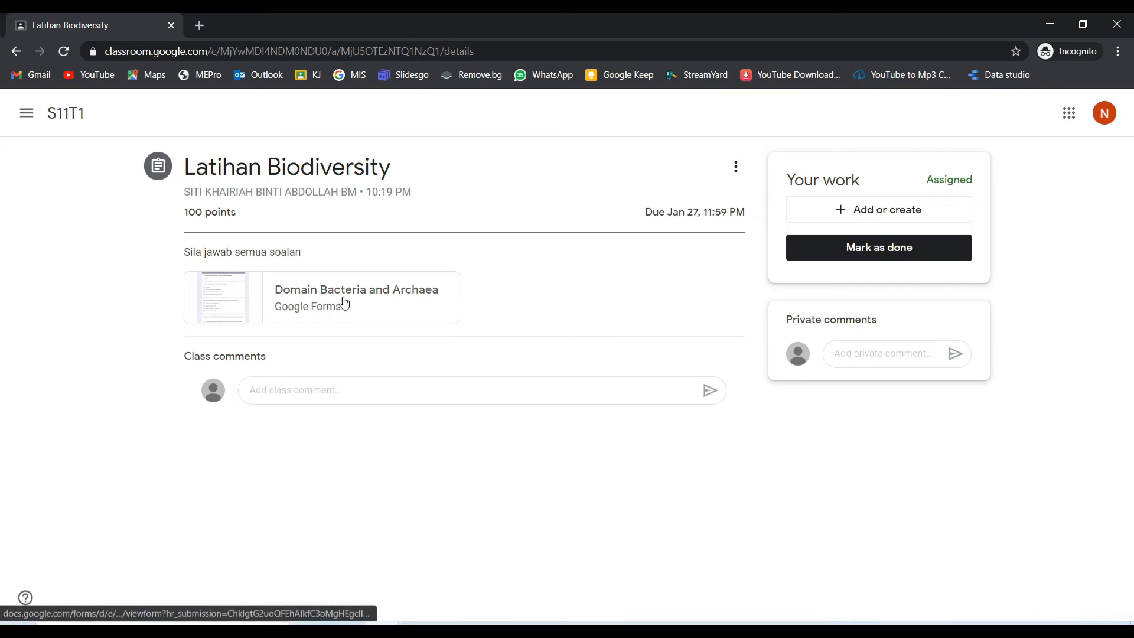
pyautogui.click(291, 297)
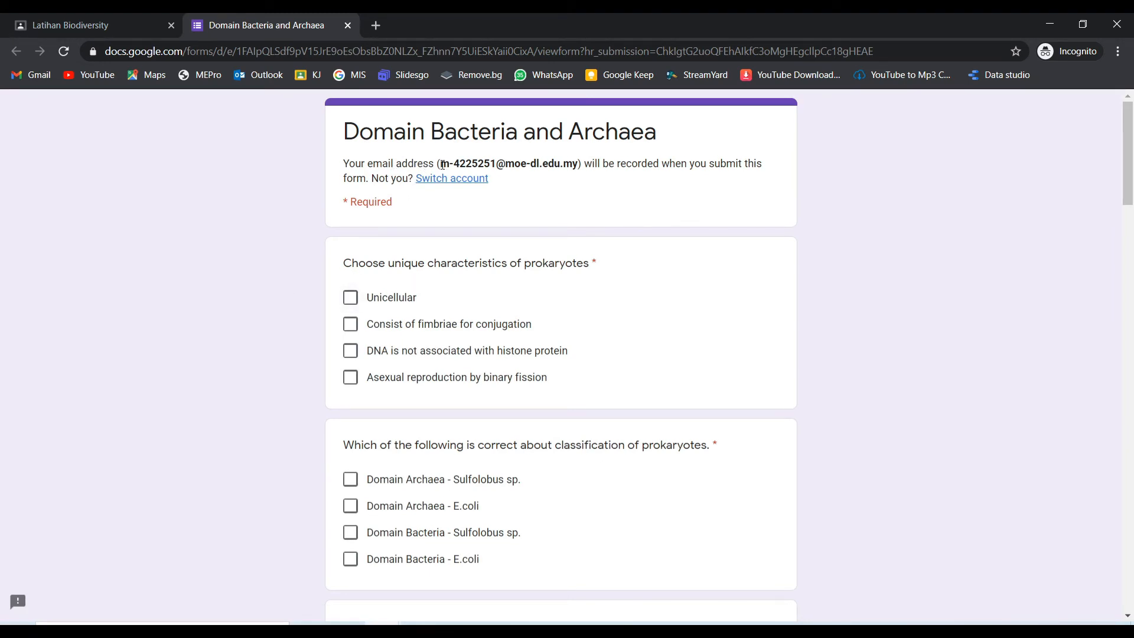
# Step: Tick Unicellular, fimbriae, binary fission, and E.coli for Domains Archaea and Bacteria
pyautogui.click(350, 297)
pyautogui.click(351, 323)
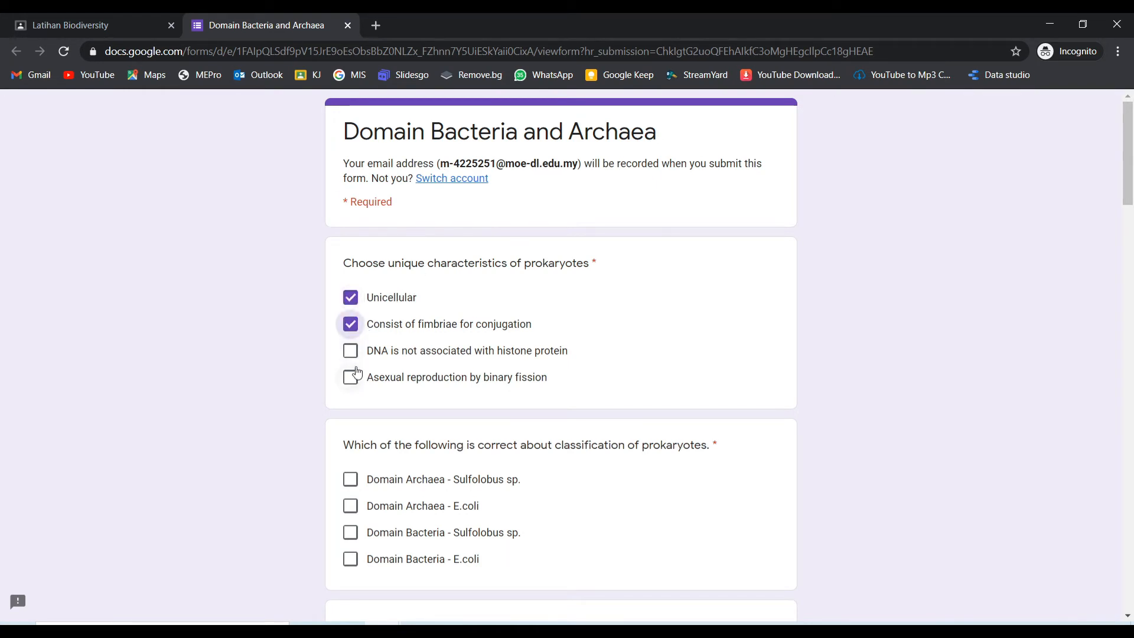
pyautogui.click(350, 377)
pyautogui.scroll(-3, 349, 402)
pyautogui.click(350, 285)
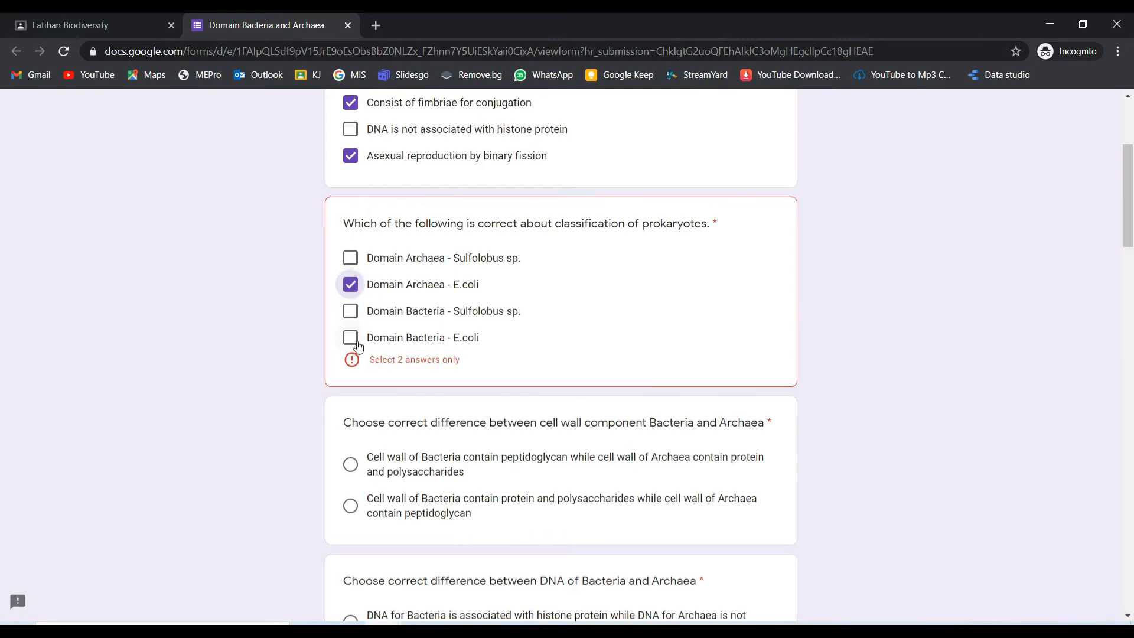
pyautogui.click(350, 337)
# Step: Answer the cell wall, DNA and membrane lipid questions; tick Cell shapes, Gram-stain, Position of flagella
pyautogui.click(358, 464)
pyautogui.scroll(-3, 359, 449)
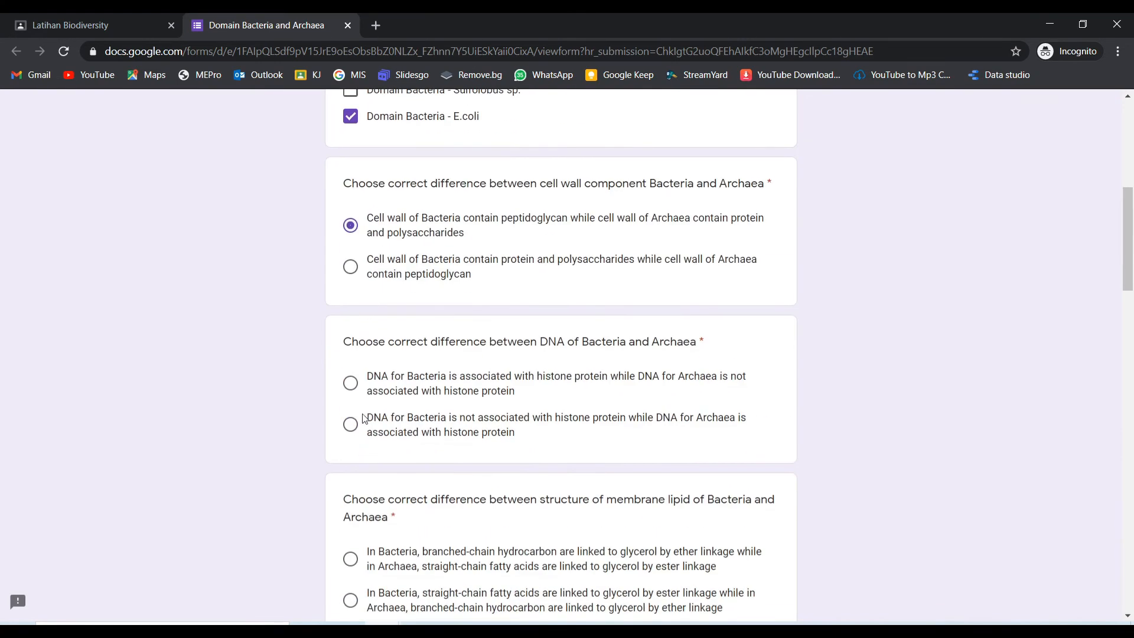
pyautogui.click(354, 428)
pyautogui.scroll(-3, 360, 413)
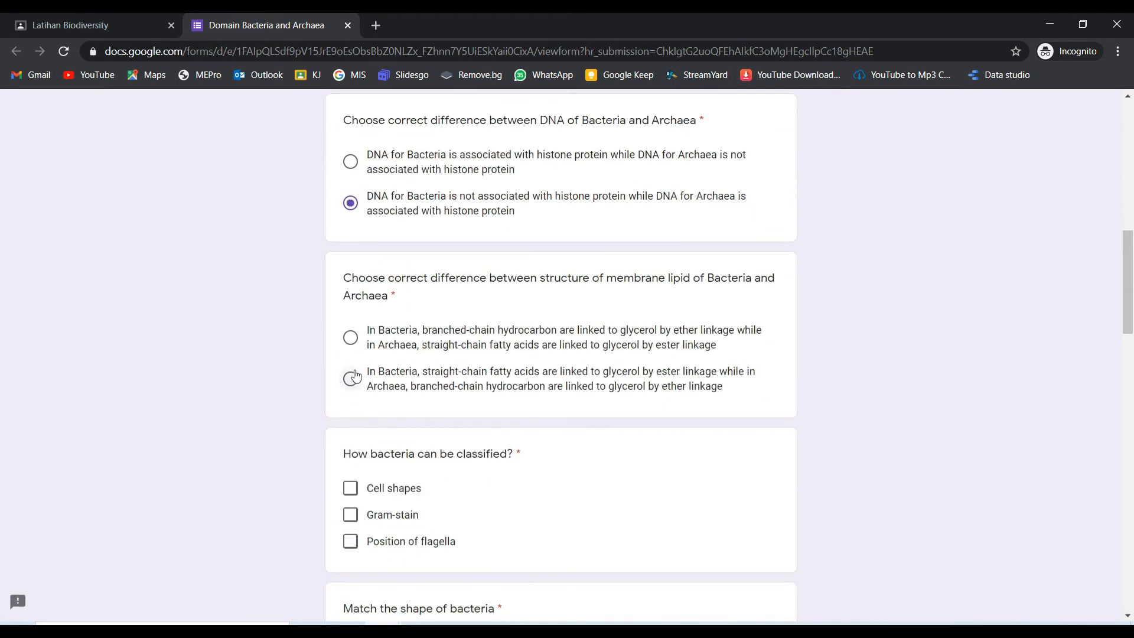
pyautogui.click(350, 379)
pyautogui.click(350, 487)
pyautogui.click(350, 515)
pyautogui.click(351, 541)
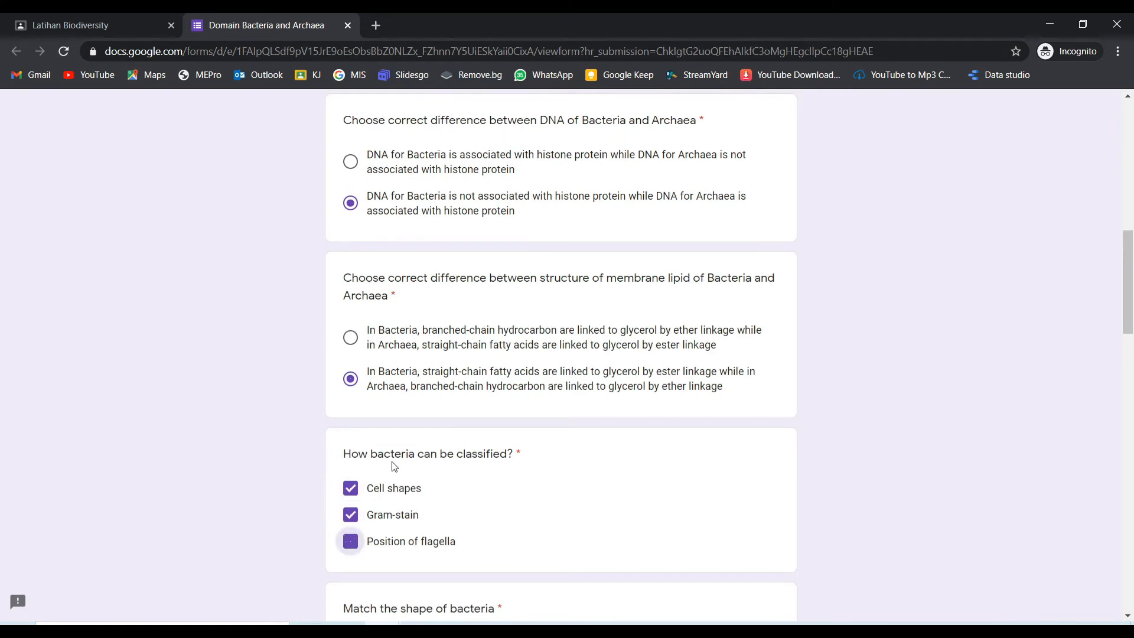
pyautogui.scroll(-3, 372, 460)
# Step: Match Comma, Rod, Spiral, Spherical with E. coli, Streptococcus, Rhodospirillum, Vibrio cholerae
pyautogui.click(474, 464)
pyautogui.click(560, 508)
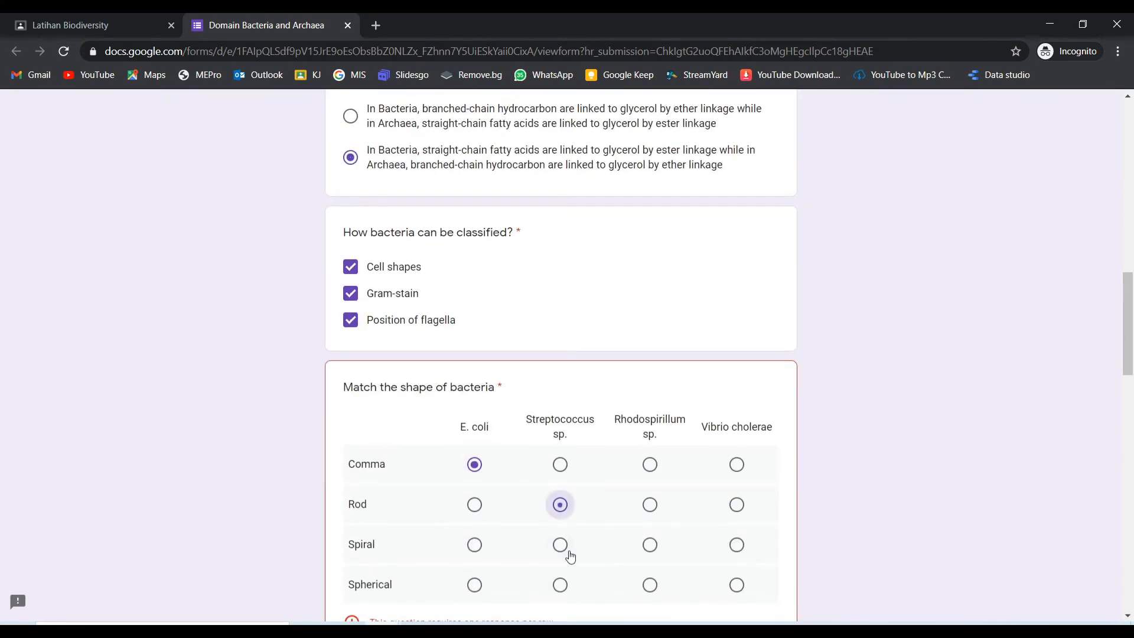
pyautogui.click(649, 547)
pyautogui.click(727, 593)
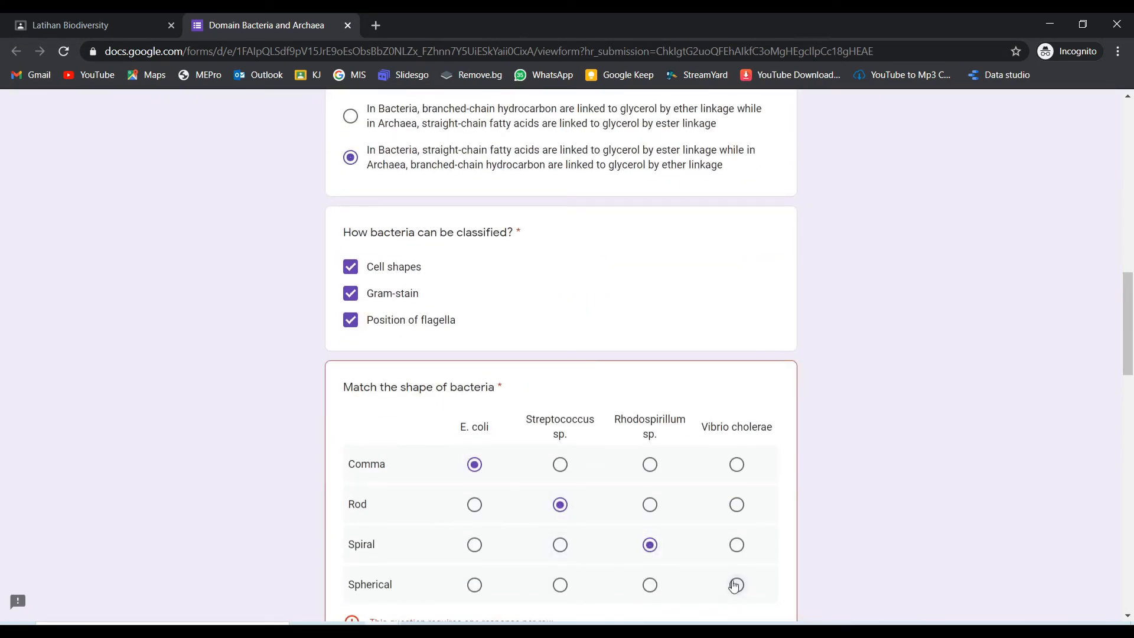
pyautogui.scroll(-6, 658, 468)
# Step: Choose the E.coli ; Lactobacillus pairing and Gram positive with thin peptidoglycans layer
pyautogui.click(348, 336)
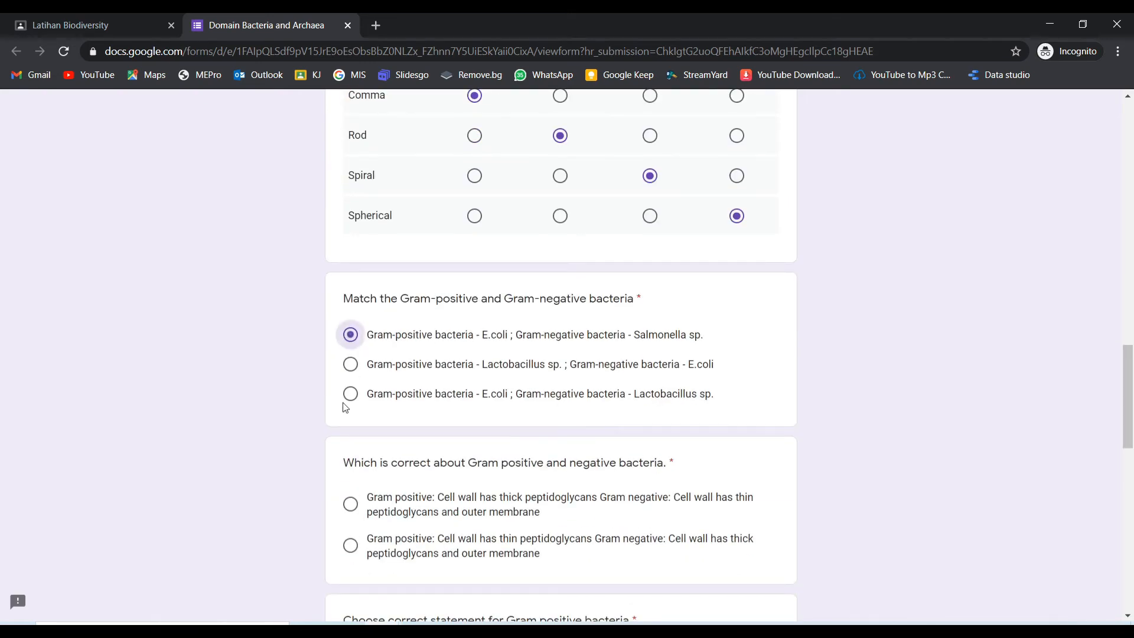
pyautogui.click(350, 393)
pyautogui.scroll(-4, 357, 514)
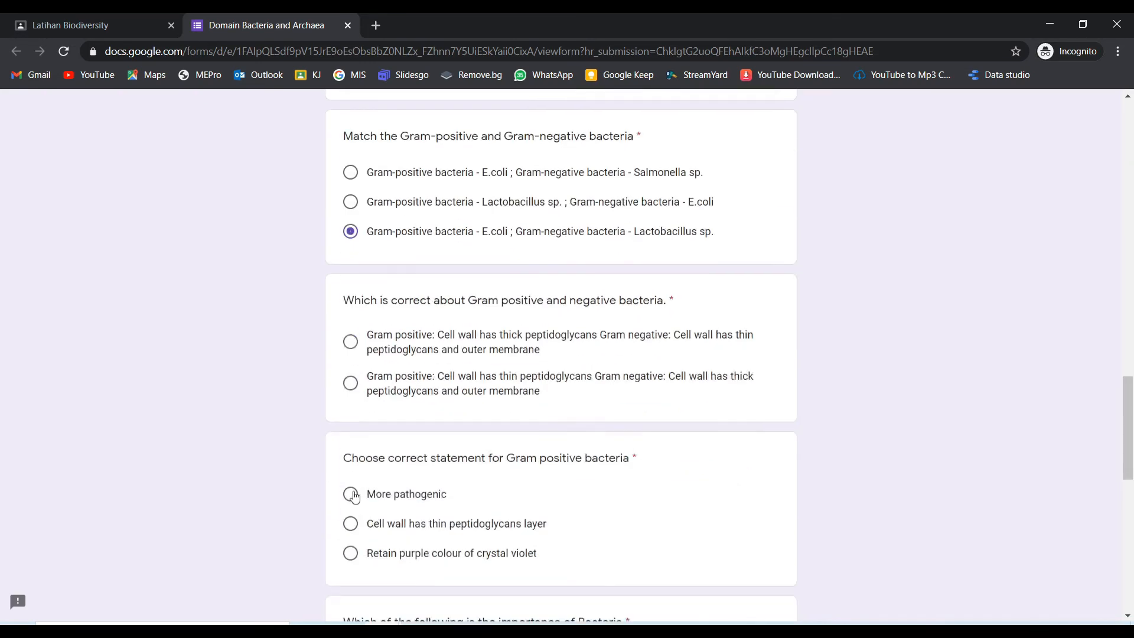
pyautogui.click(350, 326)
pyautogui.click(352, 466)
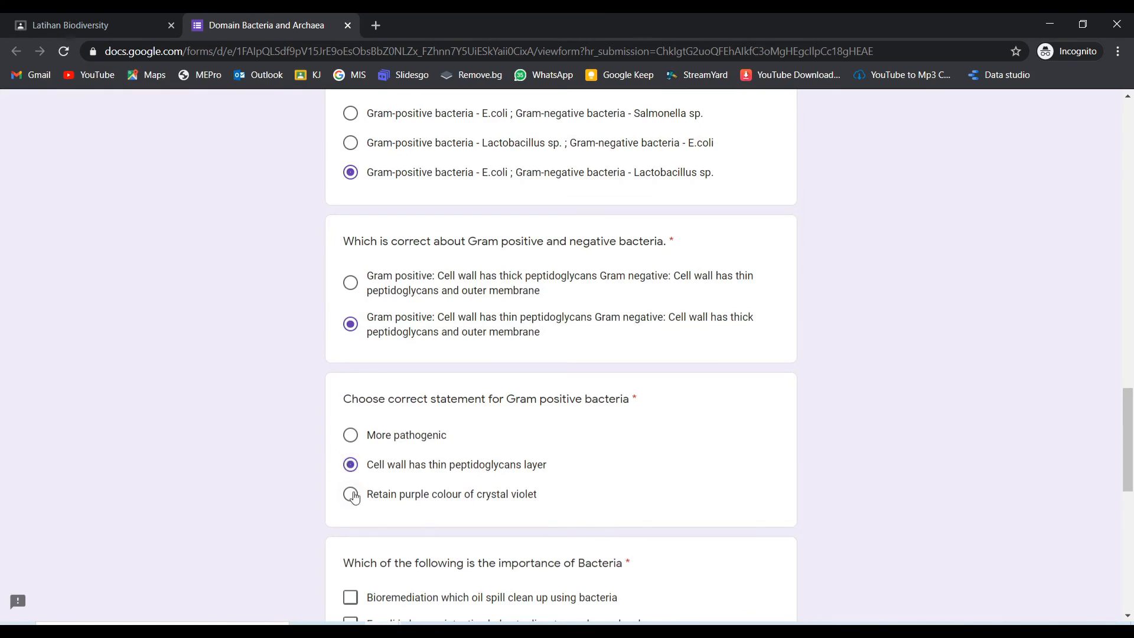
pyautogui.scroll(-5, 351, 512)
# Step: Tick all four bacteria-importance options, then choose 'Example is E.coli' and 'Binary fusion'
pyautogui.click(351, 397)
pyautogui.click(350, 362)
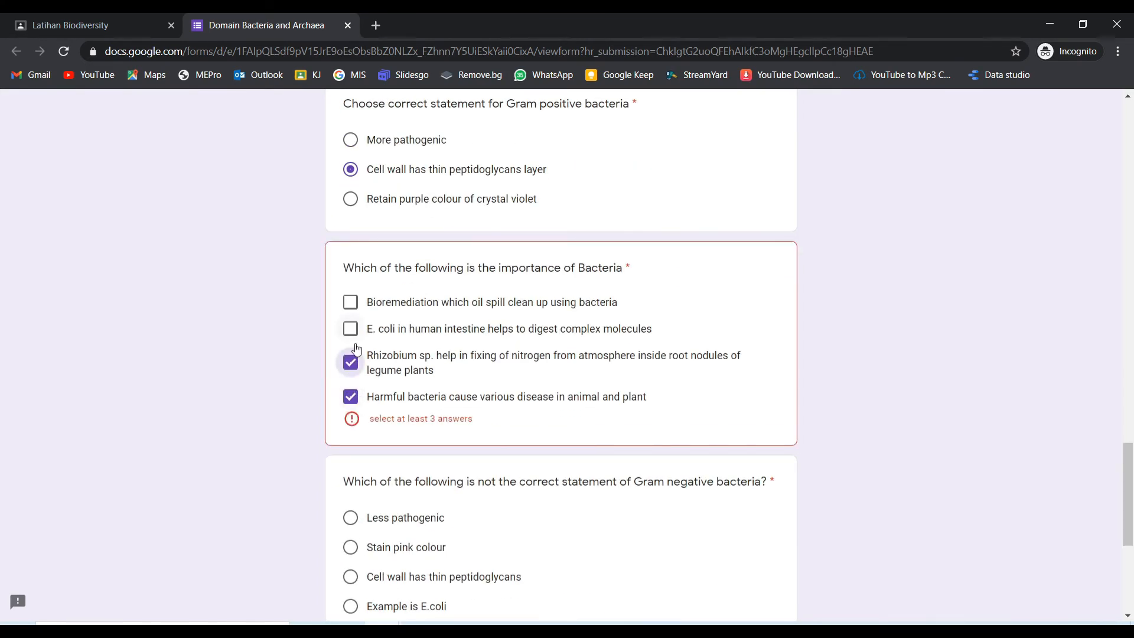
pyautogui.click(350, 328)
pyautogui.click(350, 302)
pyautogui.scroll(-3, 359, 444)
pyautogui.scroll(-1, 358, 444)
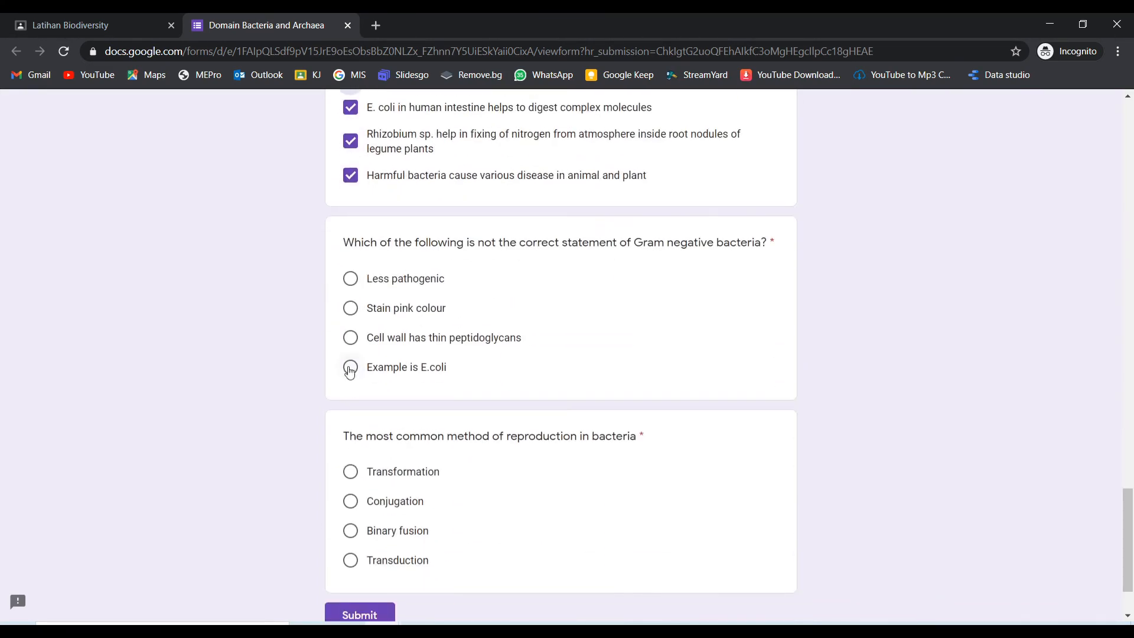
pyautogui.click(349, 367)
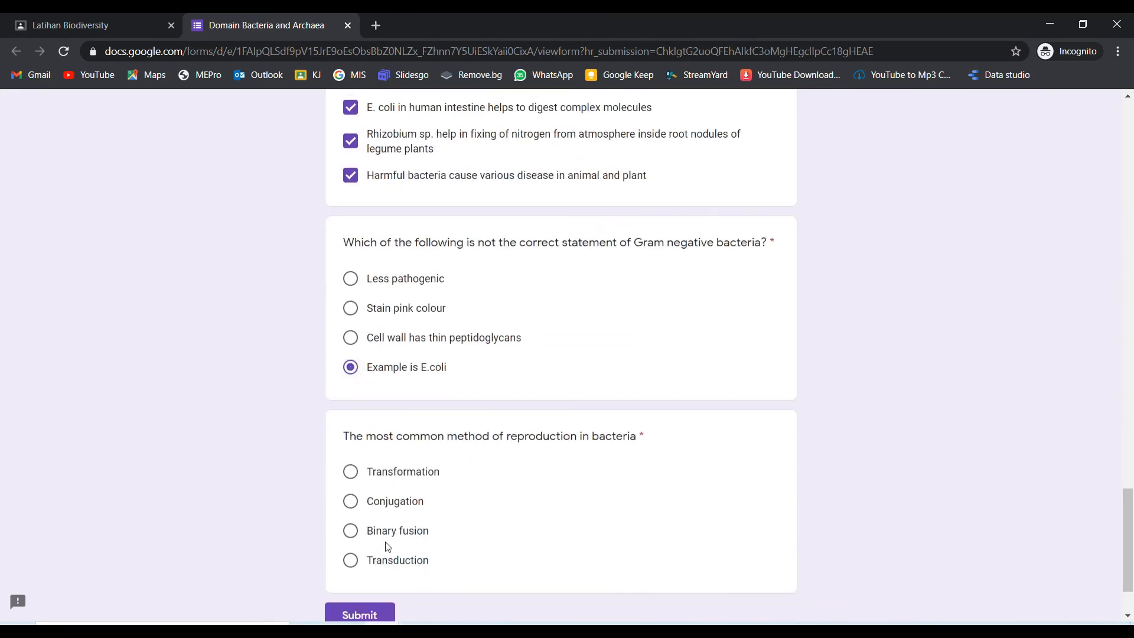
pyautogui.click(351, 531)
pyautogui.scroll(-2, 473, 534)
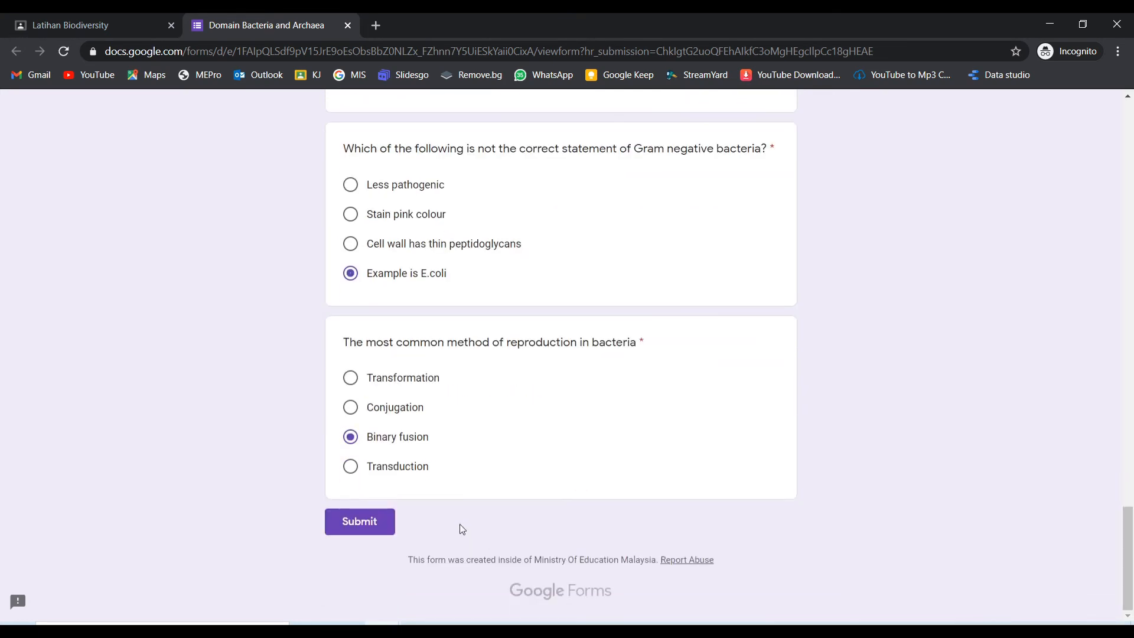
# Step: Submit the quiz response and return to the assignment from the confirmation page
pyautogui.click(365, 526)
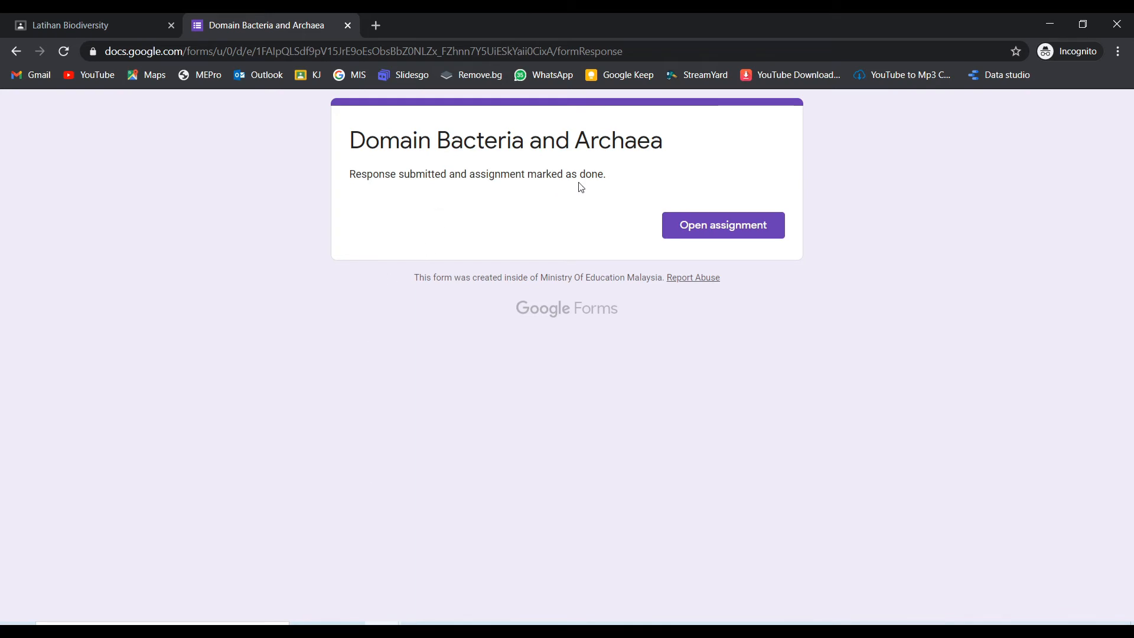
pyautogui.click(725, 232)
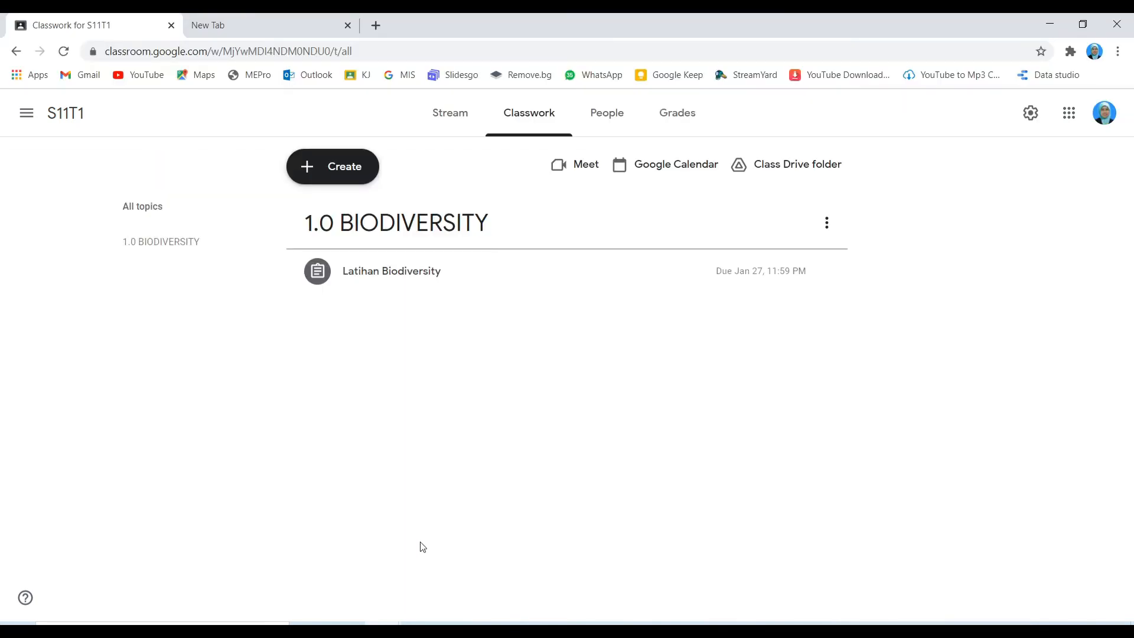
# Step: In the teacher's window, open Latihan Biodiversity's Student work page from Classwork
pyautogui.moveTo(400, 621)
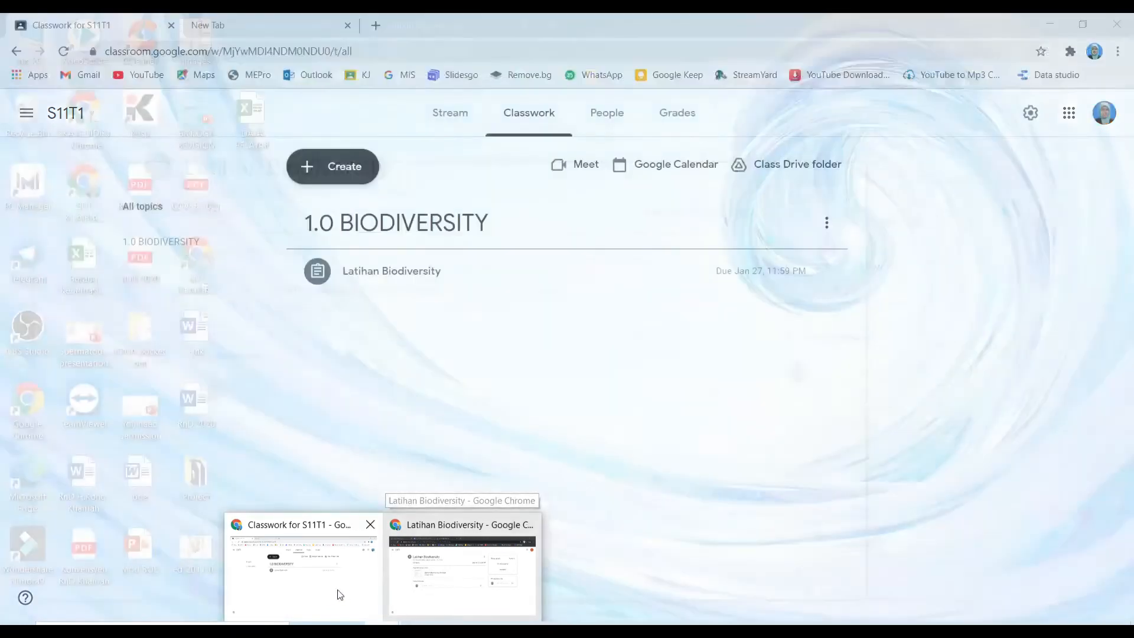
pyautogui.click(311, 587)
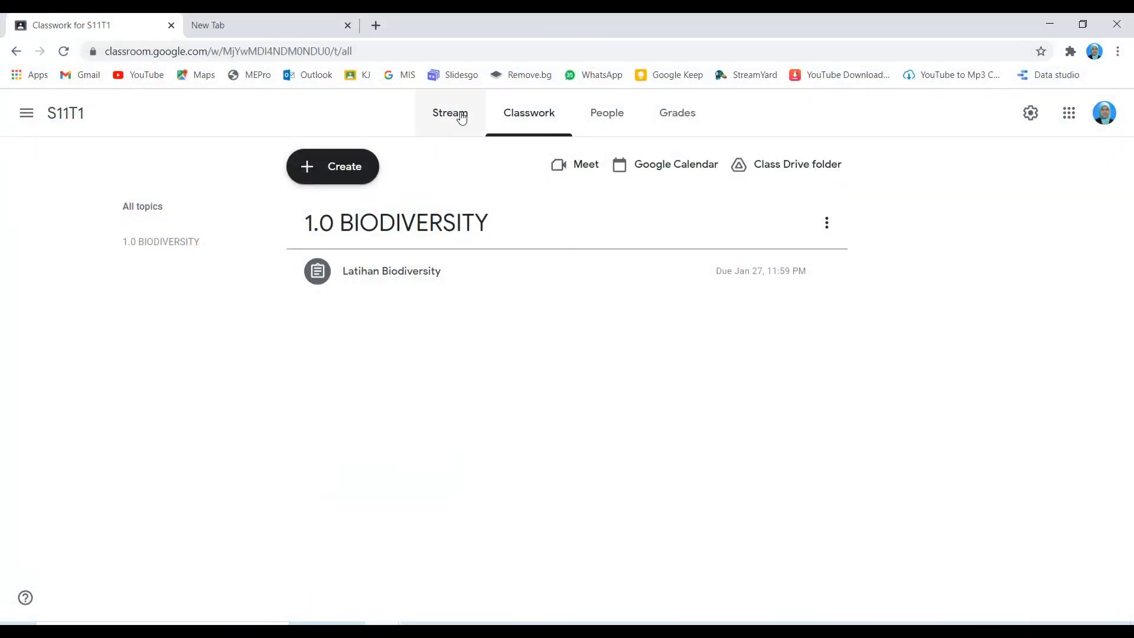
pyautogui.click(425, 275)
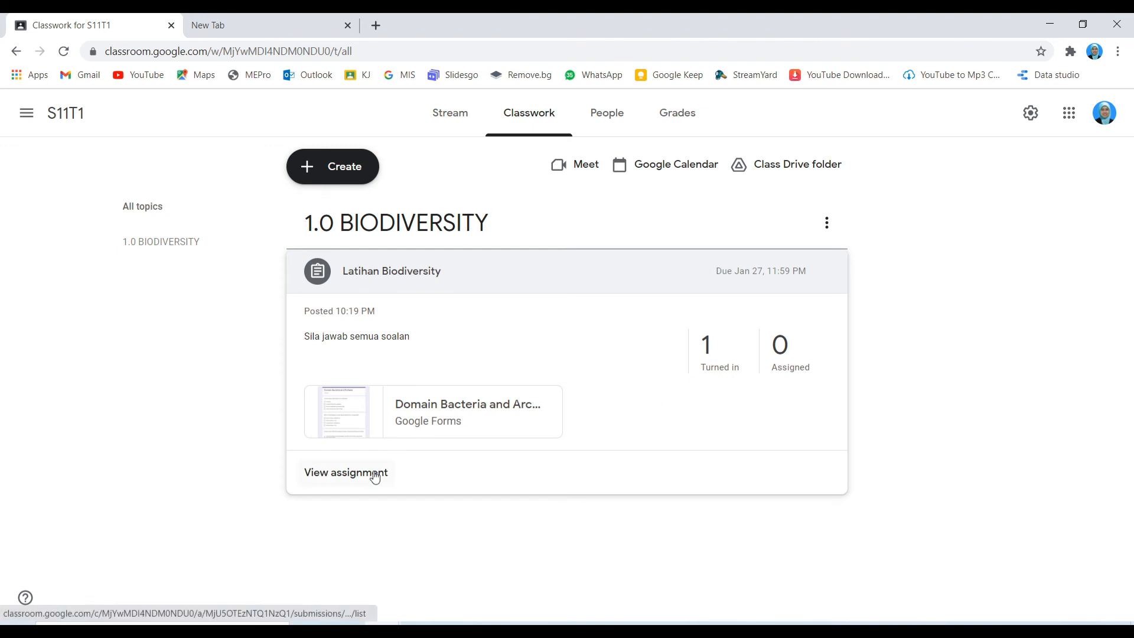
pyautogui.click(346, 472)
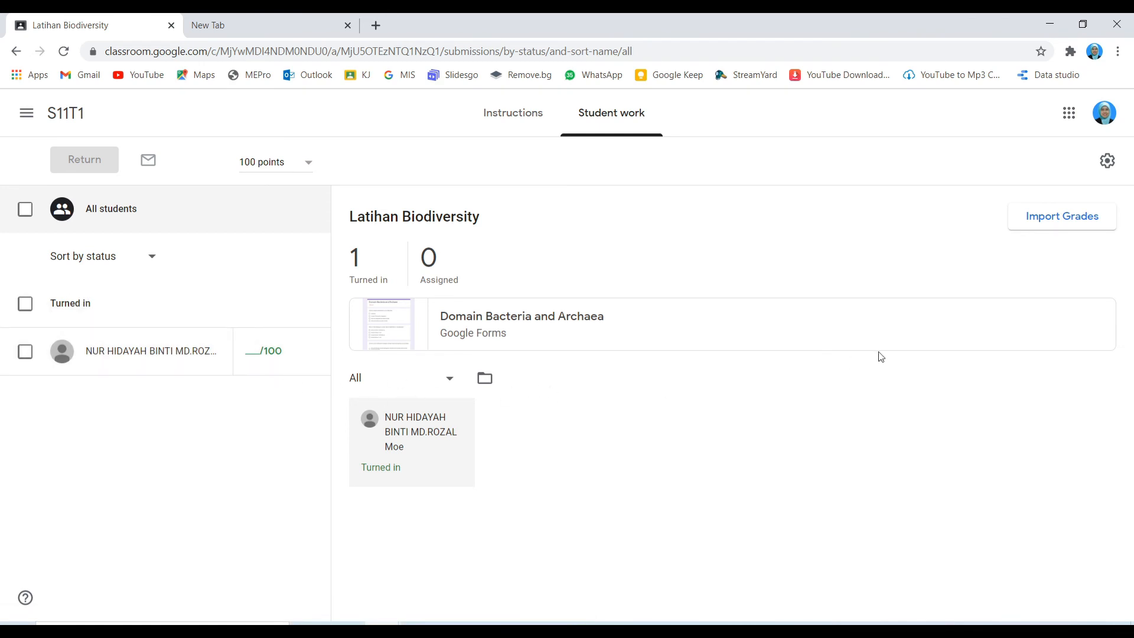
# Step: Import the quiz grades, giving the student a draft 30/70 score
pyautogui.click(1067, 220)
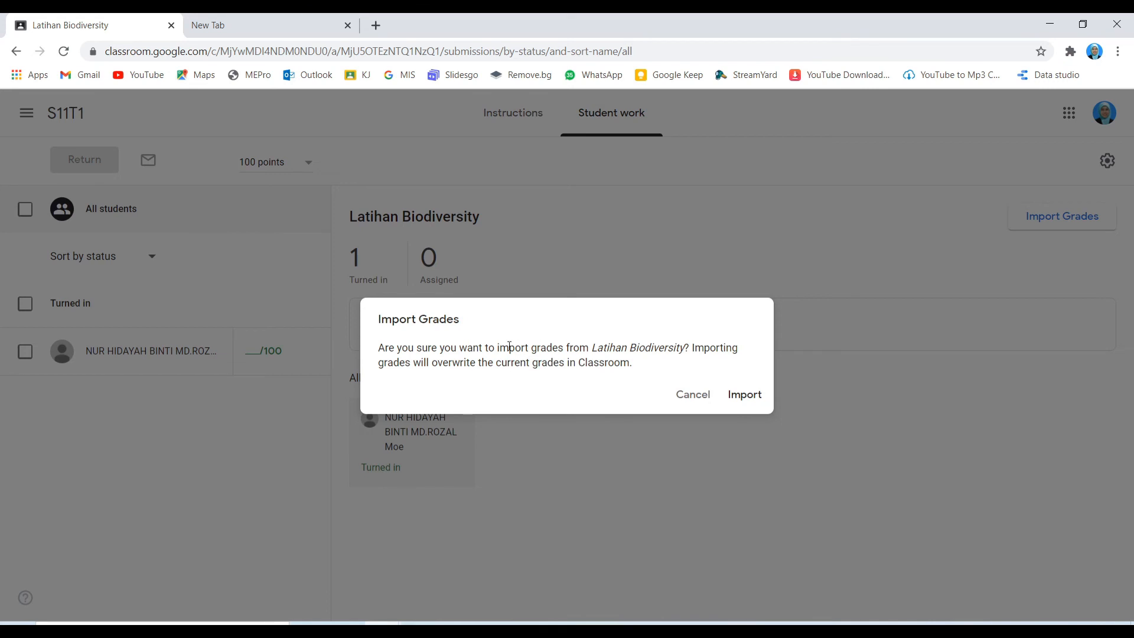
pyautogui.click(743, 397)
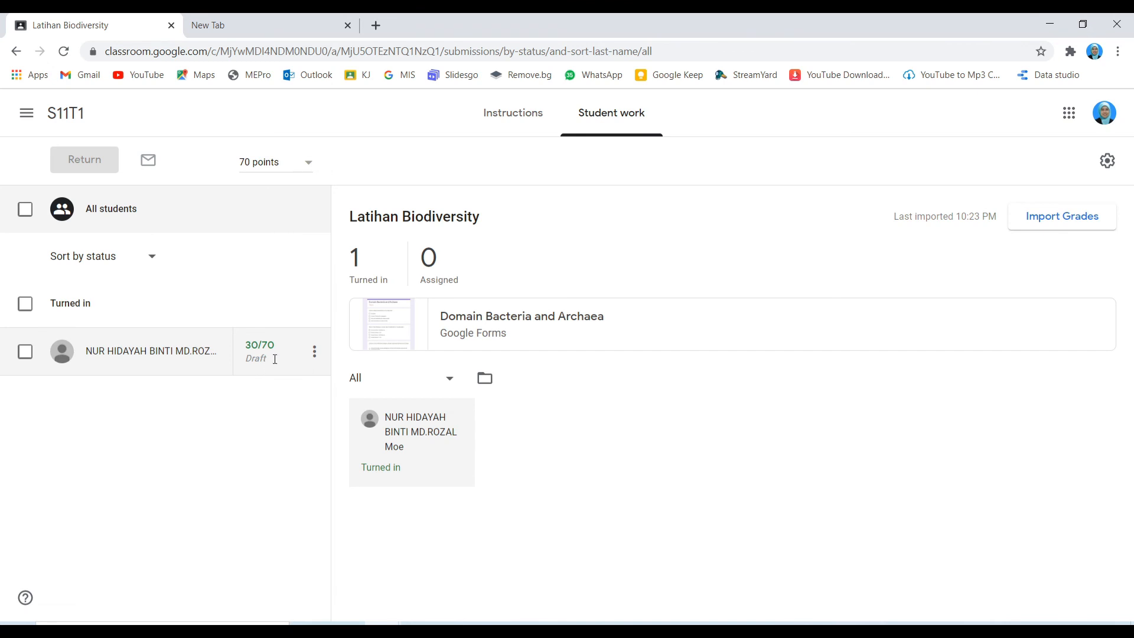
# Step: Keep the student's draft grade of 30/70 and return the graded work to that one student
pyautogui.click(258, 356)
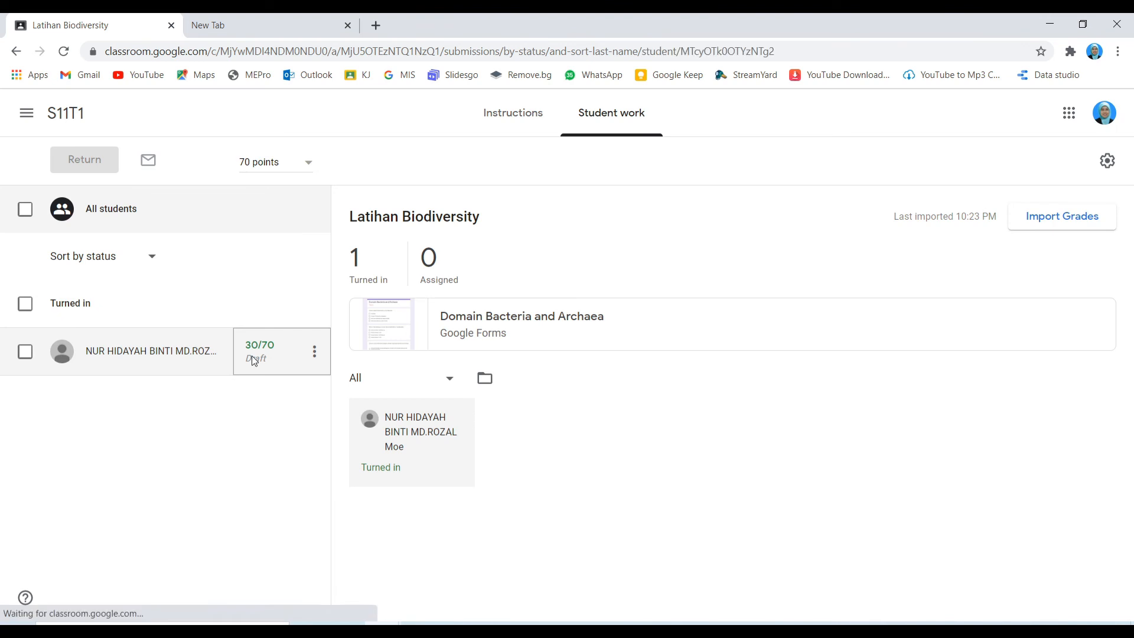
pyautogui.click(274, 410)
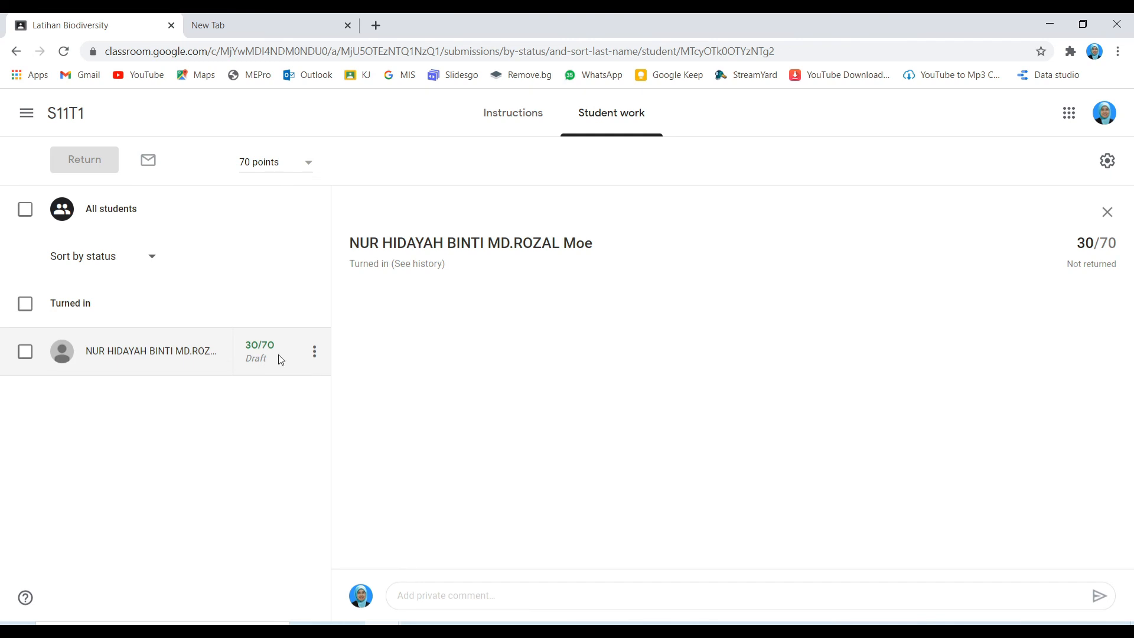
pyautogui.click(26, 355)
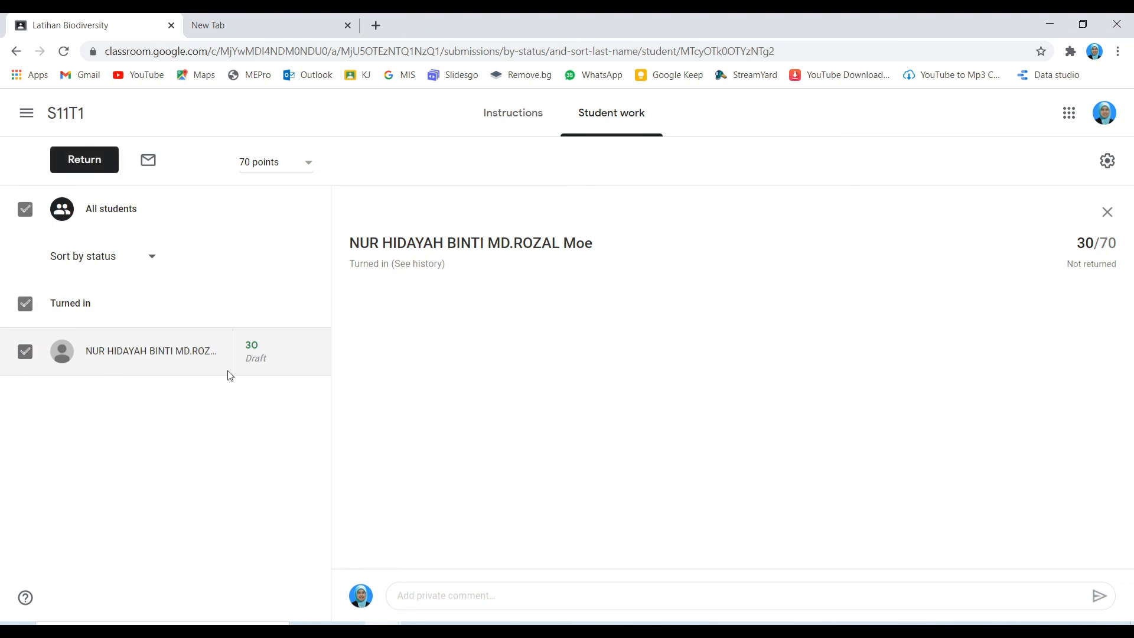
pyautogui.click(83, 162)
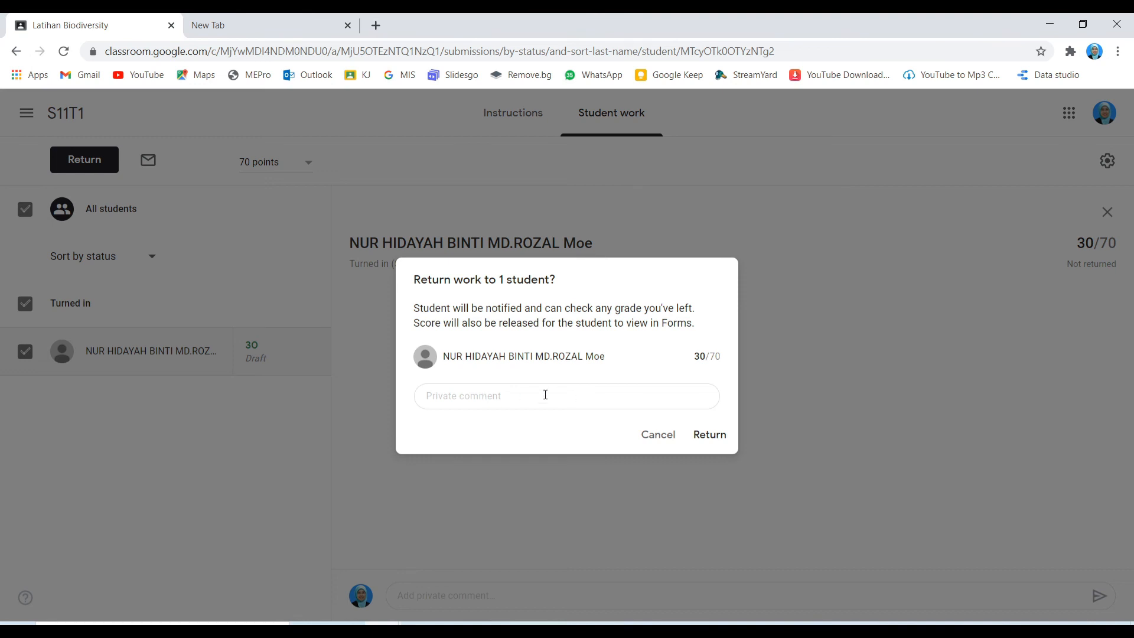
pyautogui.click(710, 436)
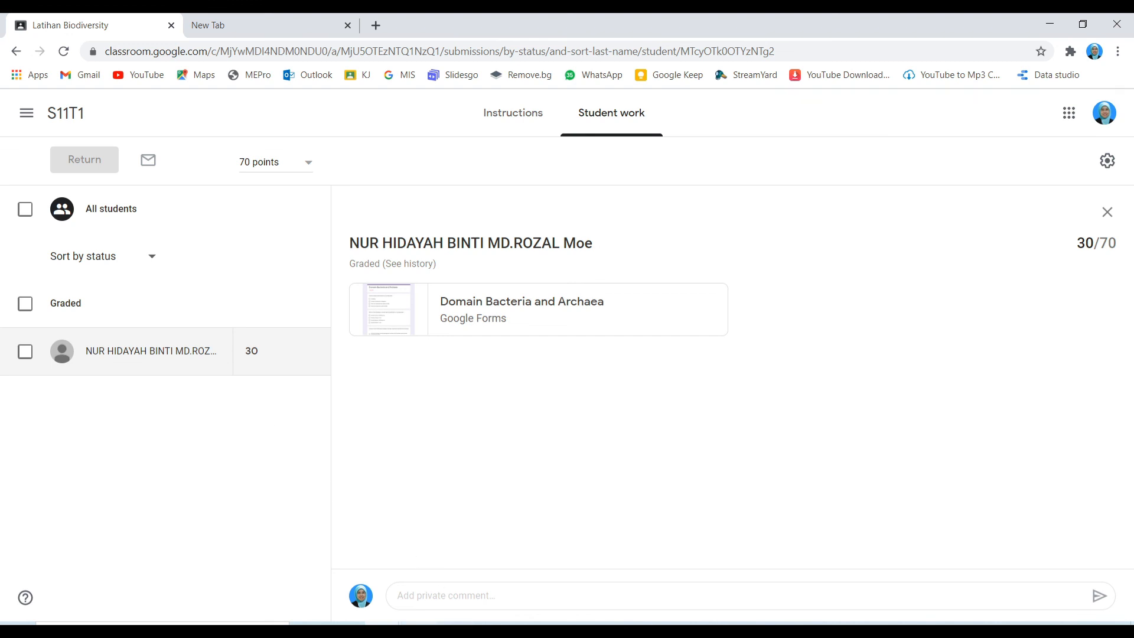
# Step: Switch to the student's Incognito window and open and close the class navigation drawer
pyautogui.click(441, 600)
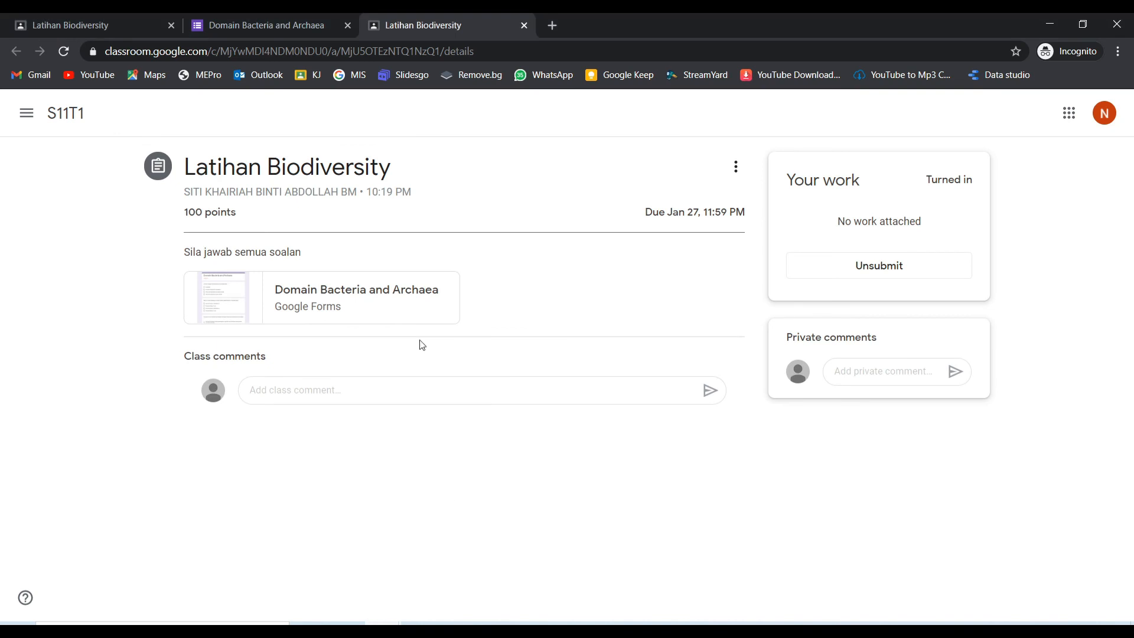
pyautogui.click(27, 112)
pyautogui.click(355, 471)
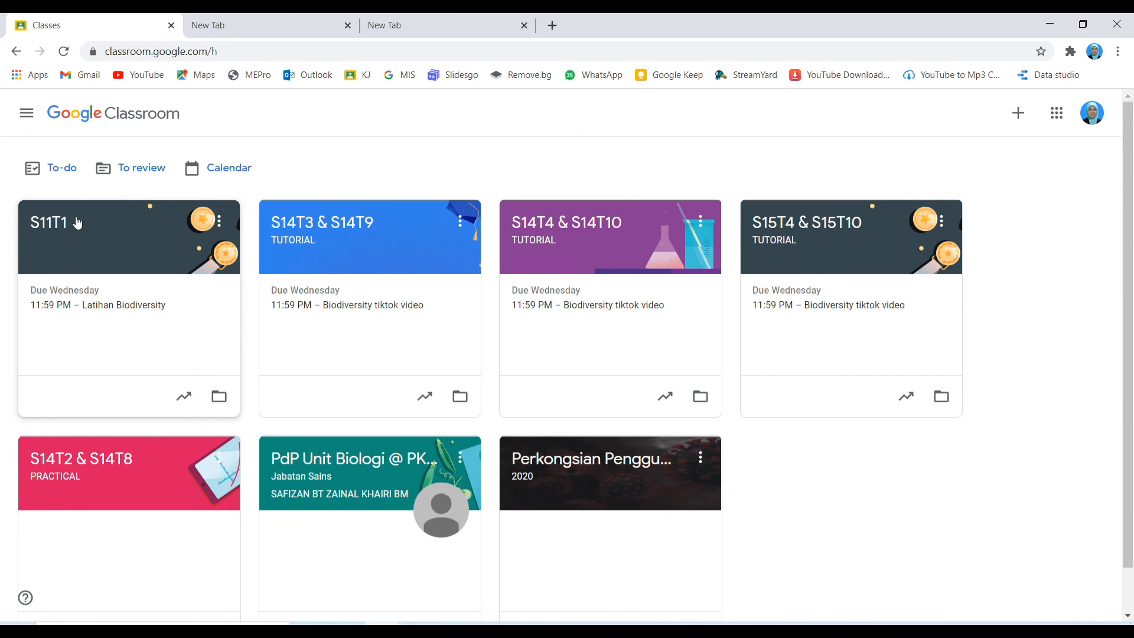
# Step: On S11T1's People page, remove the only student through Actions > Remove
pyautogui.click(64, 230)
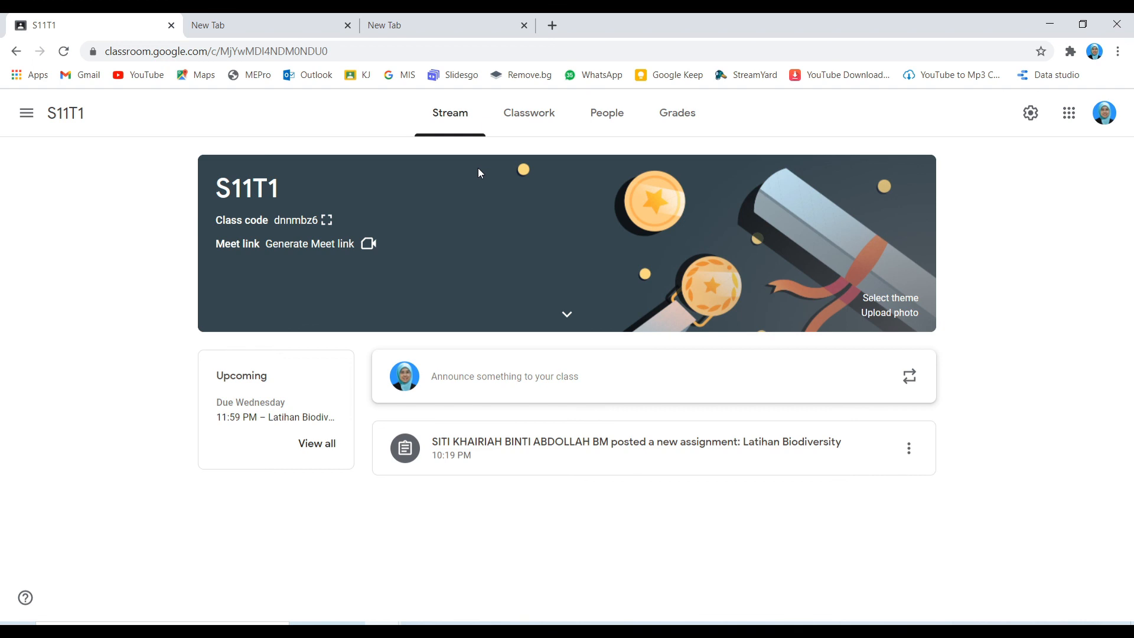
pyautogui.click(609, 123)
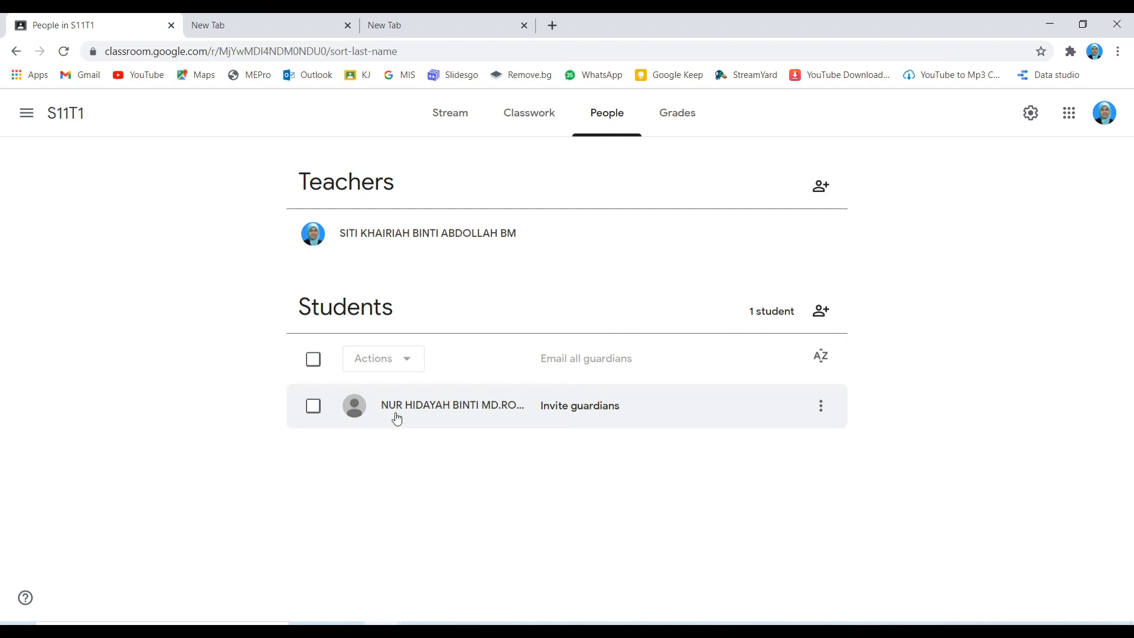
pyautogui.click(314, 408)
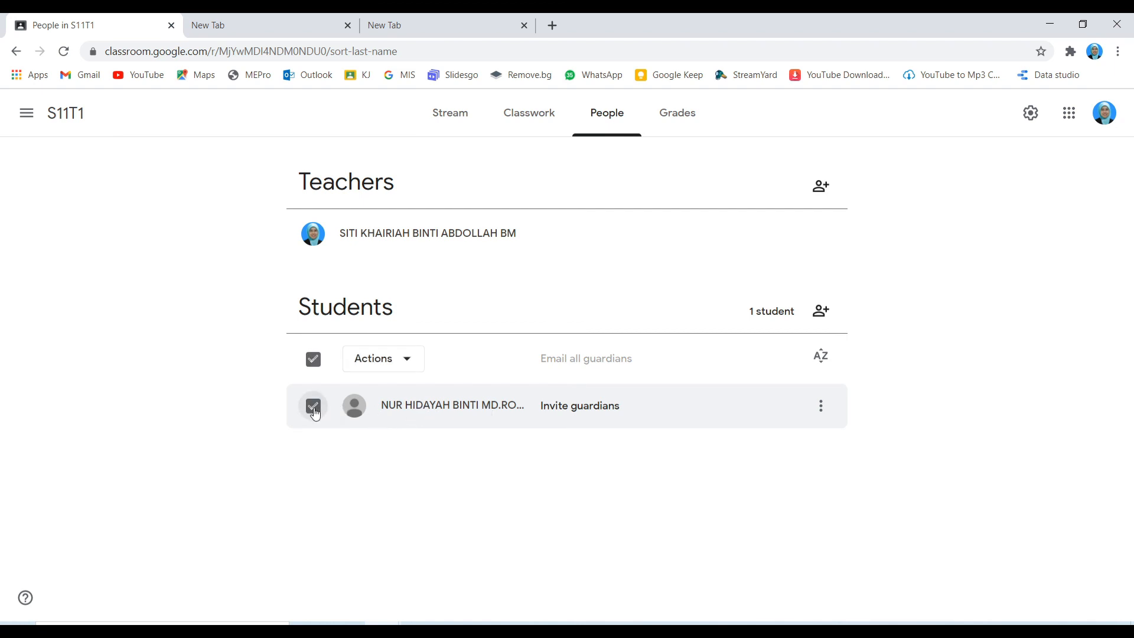
pyautogui.click(408, 365)
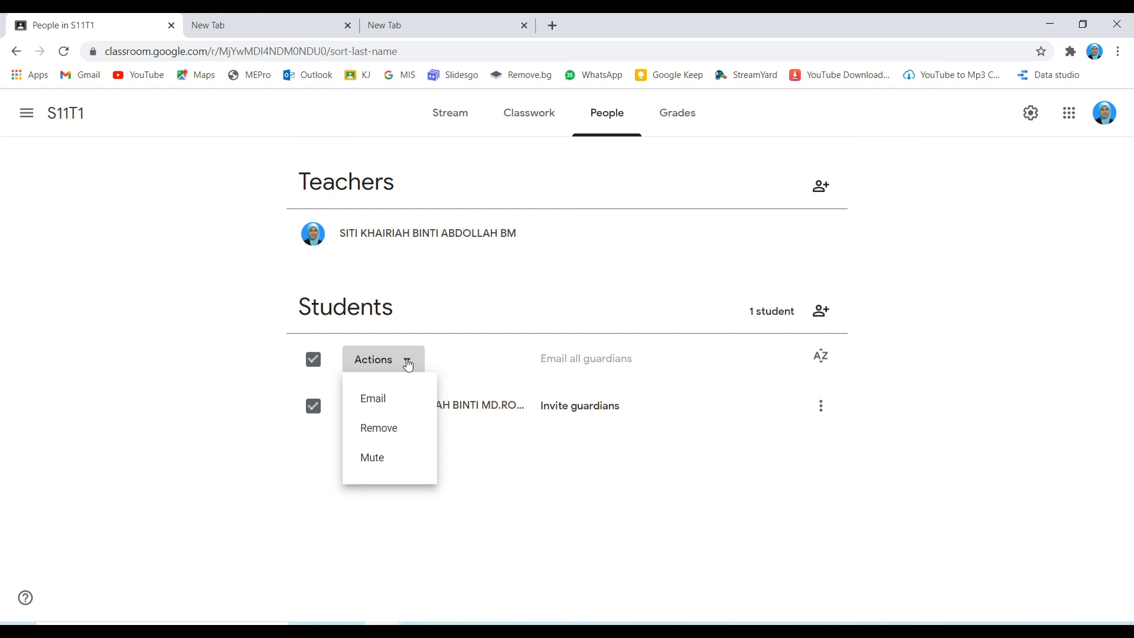
pyautogui.click(396, 429)
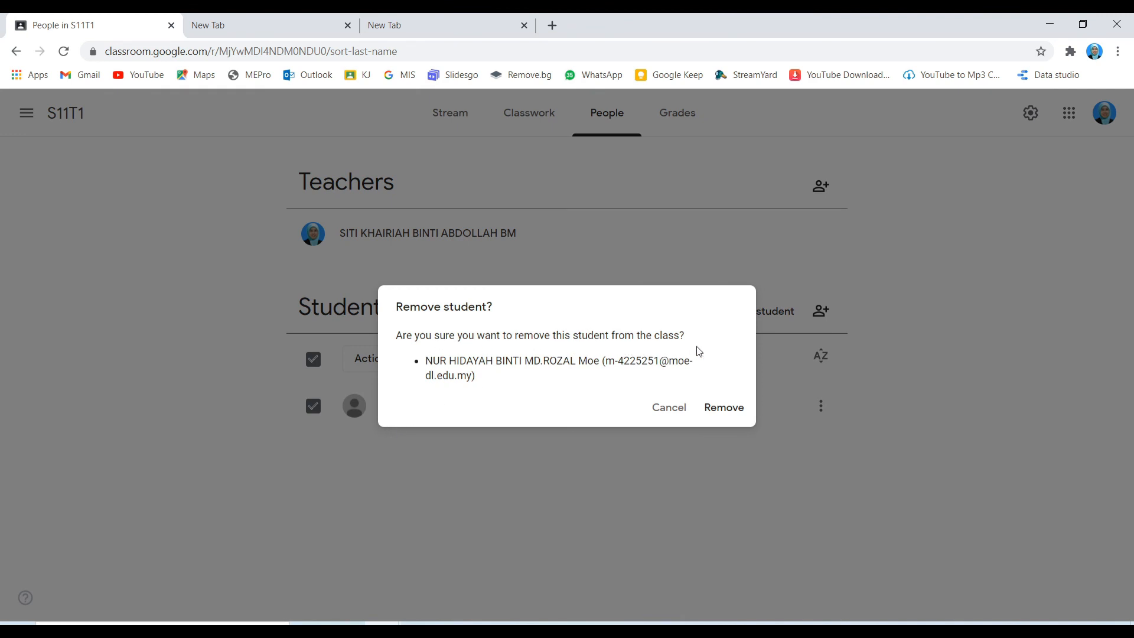
pyautogui.click(724, 408)
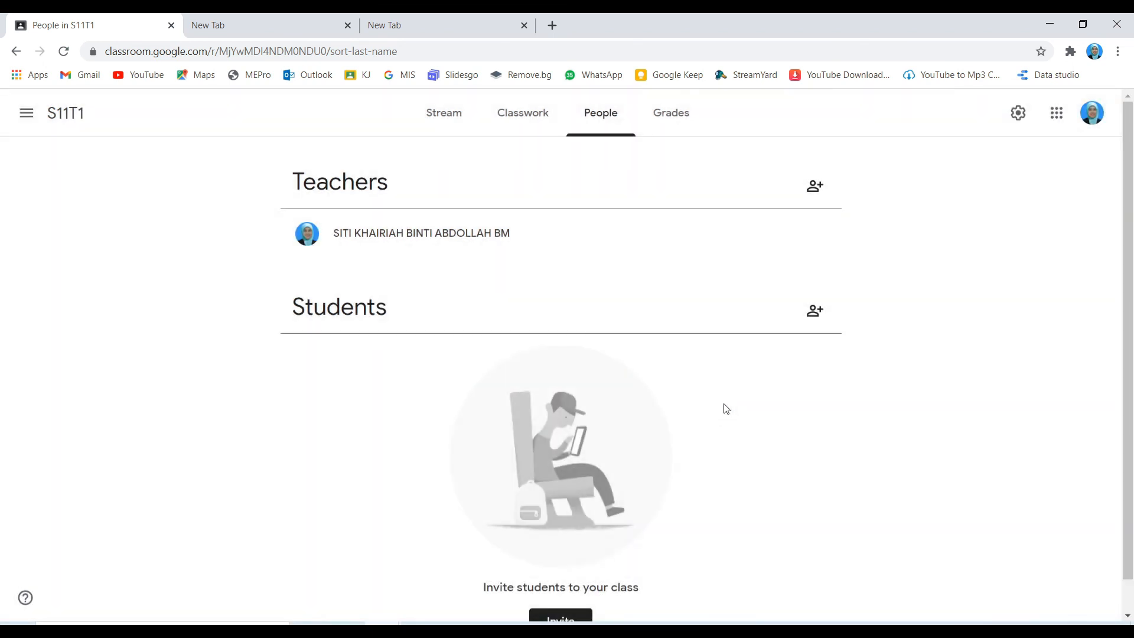
pyautogui.scroll(-1, 722, 391)
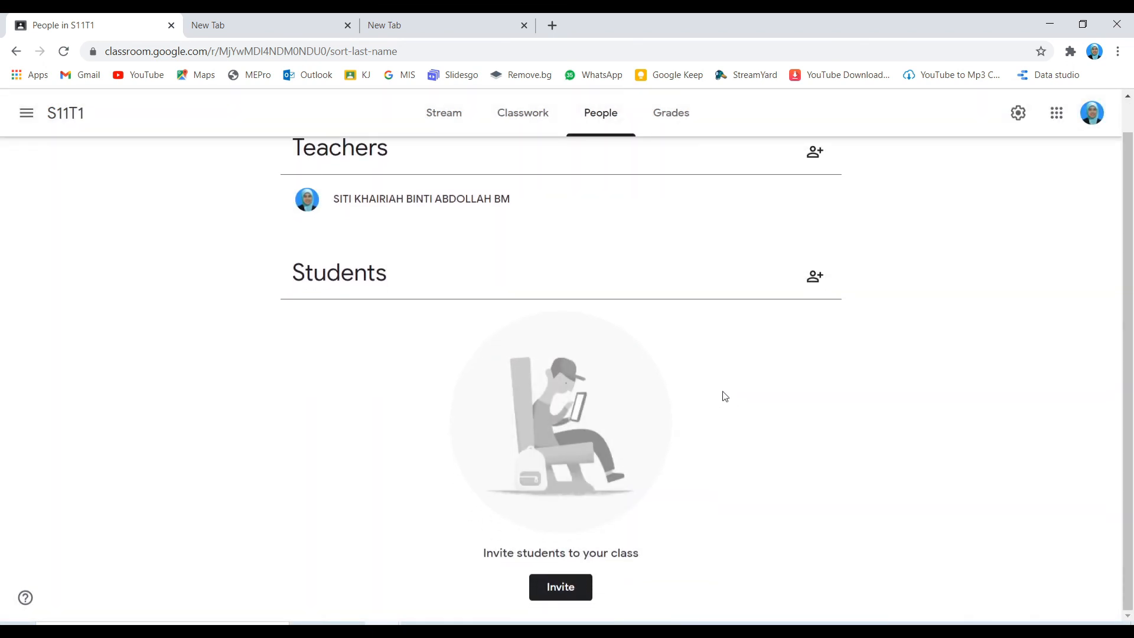